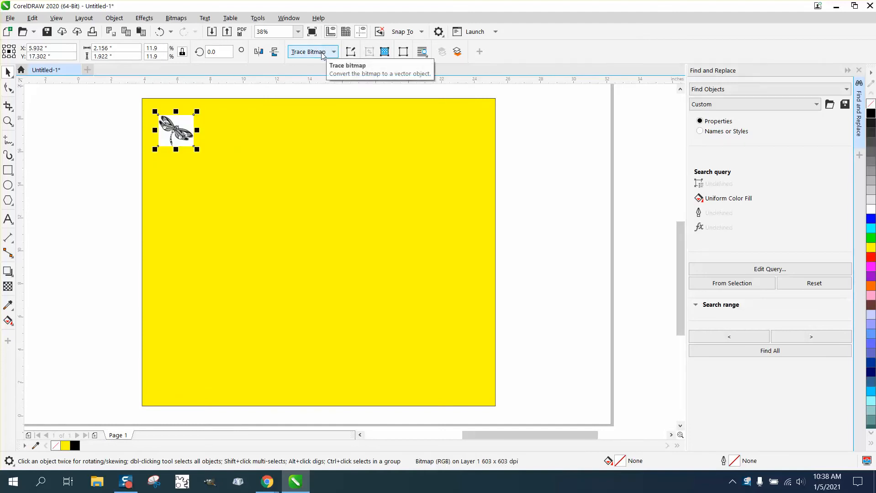
Move the dragonfly bitmap toward the yellow rectangle's upper middle and outline-trace it as Clipart, keeping the original
left_click_drag(177, 132, 274, 176)
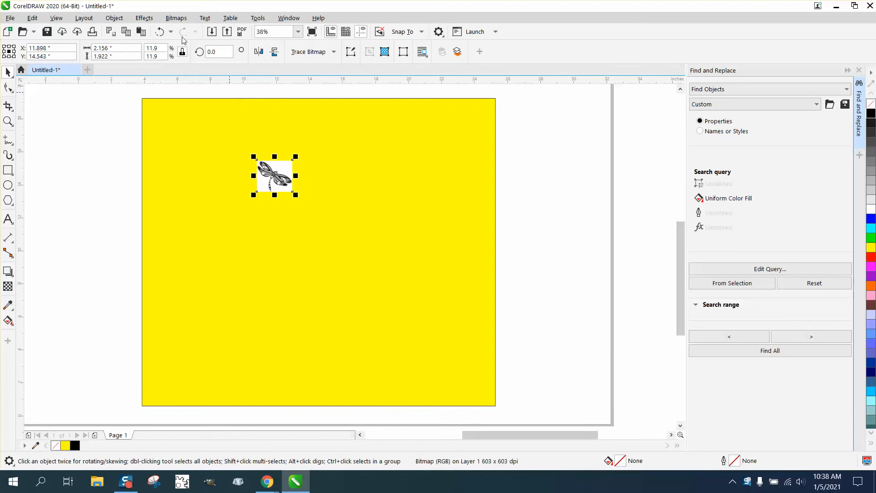
left_click(334, 52)
mouse_move(342, 96)
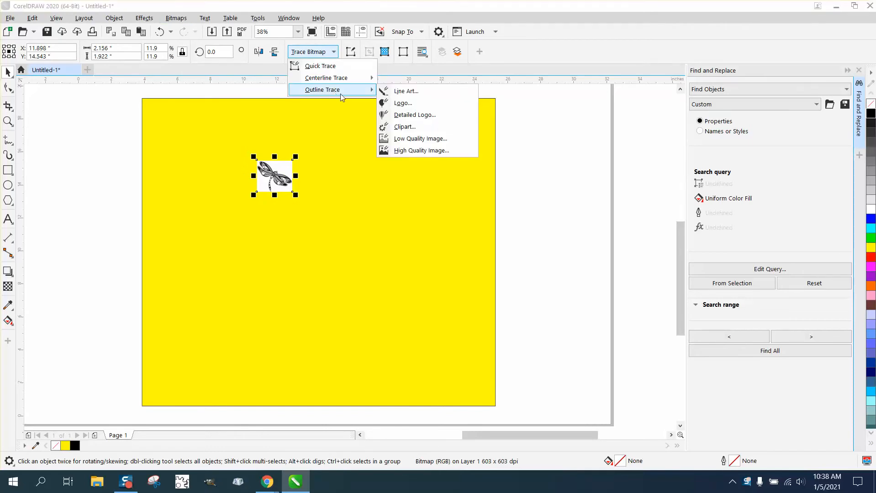
left_click(176, 17)
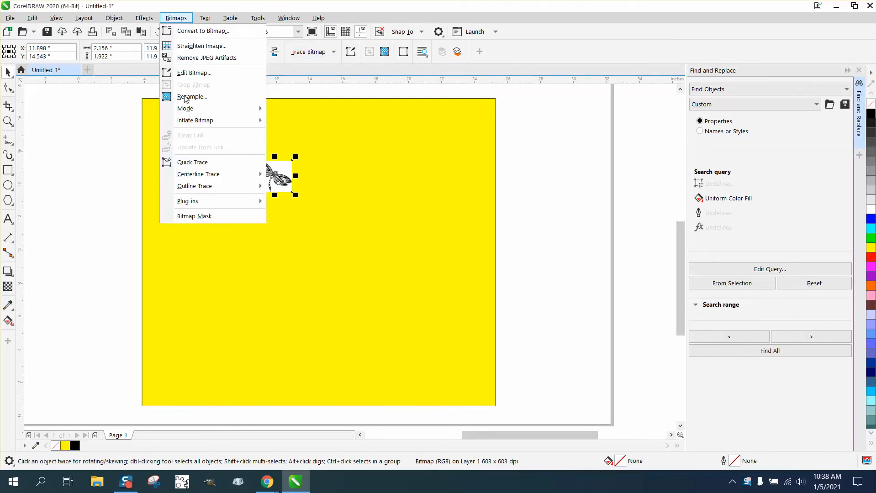
mouse_move(198, 186)
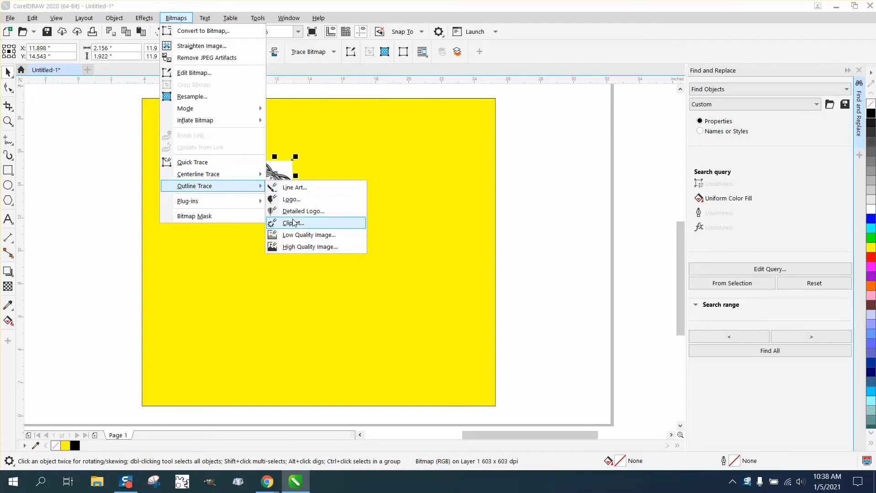
left_click(293, 223)
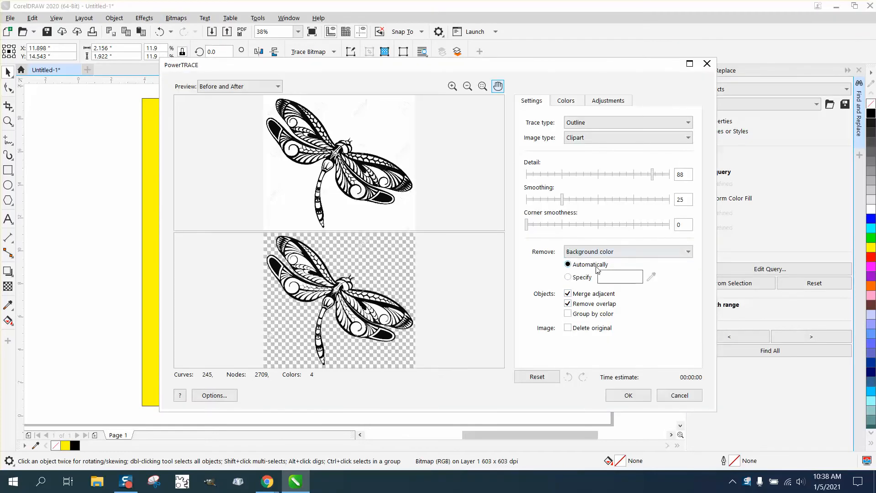
left_click(629, 396)
Move the traced dragonfly clear of the original bitmap, to its right on the yellow rectangle
left_click_drag(278, 180, 320, 181)
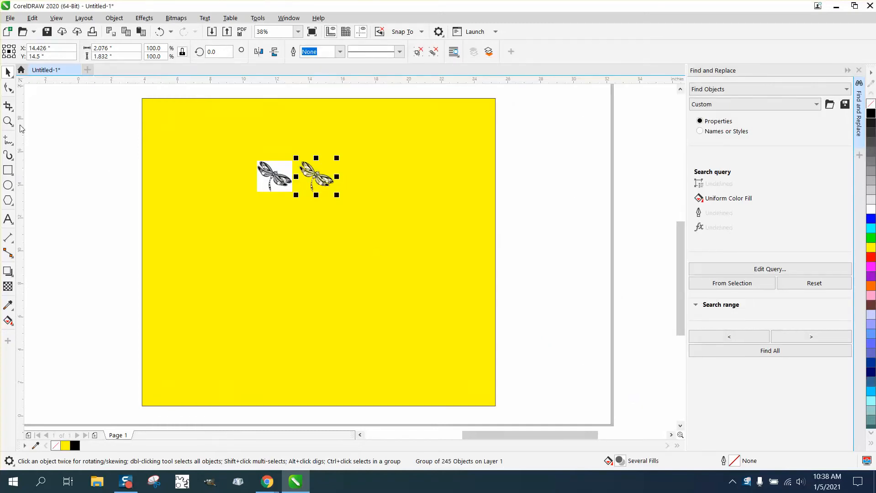
left_click(8, 121)
left_click_drag(380, 198, 396, 204)
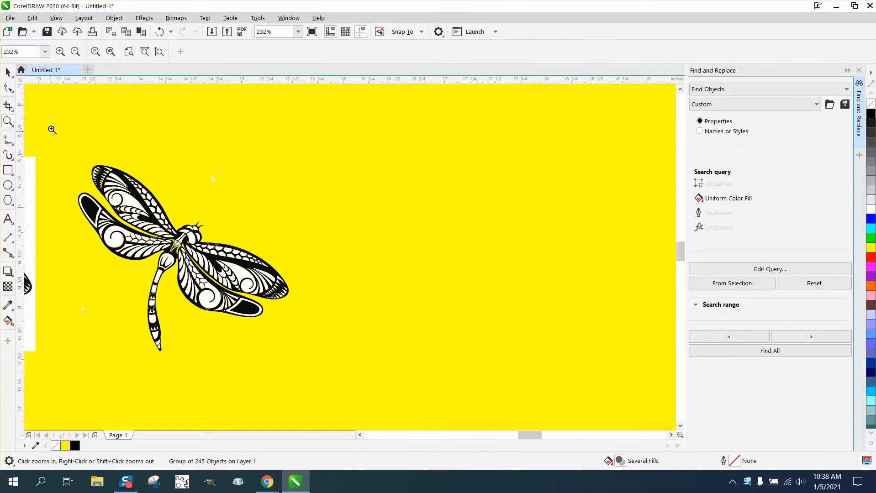
left_click(8, 73)
left_click_drag(156, 217, 196, 214)
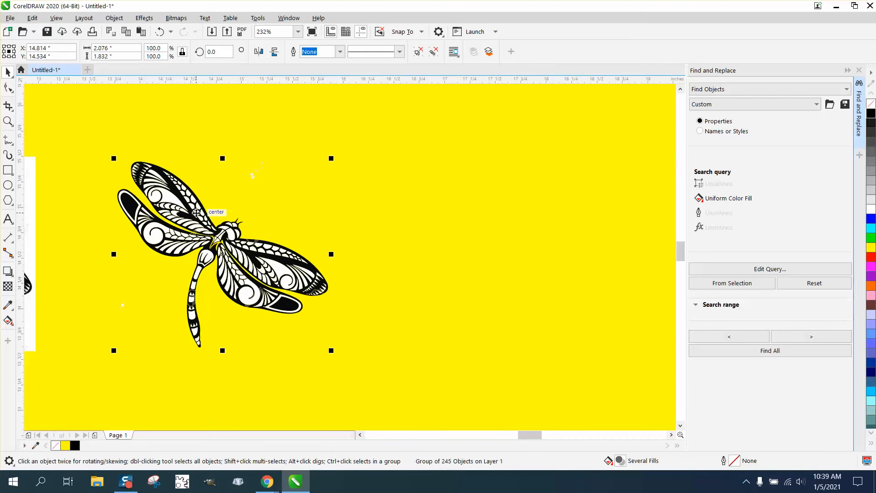
Ungroup the traced dragonfly into separate objects and deselect its pieces
left_click(114, 19)
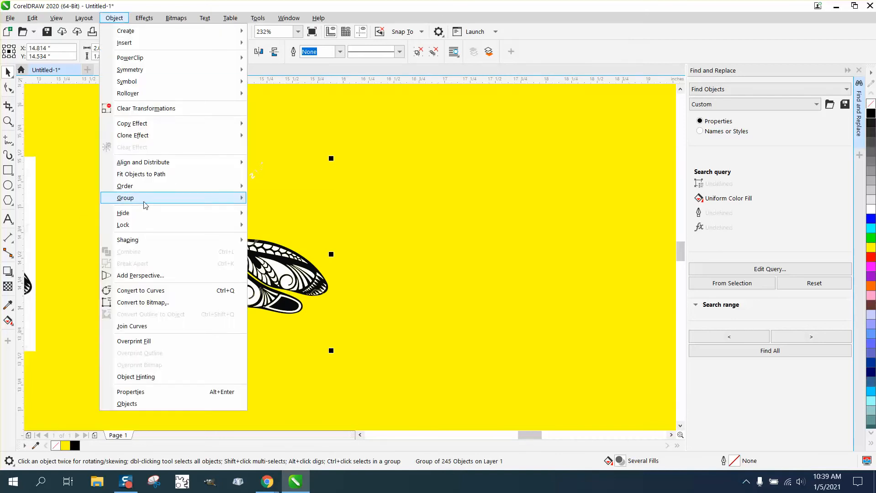
mouse_move(145, 205)
left_click(279, 211)
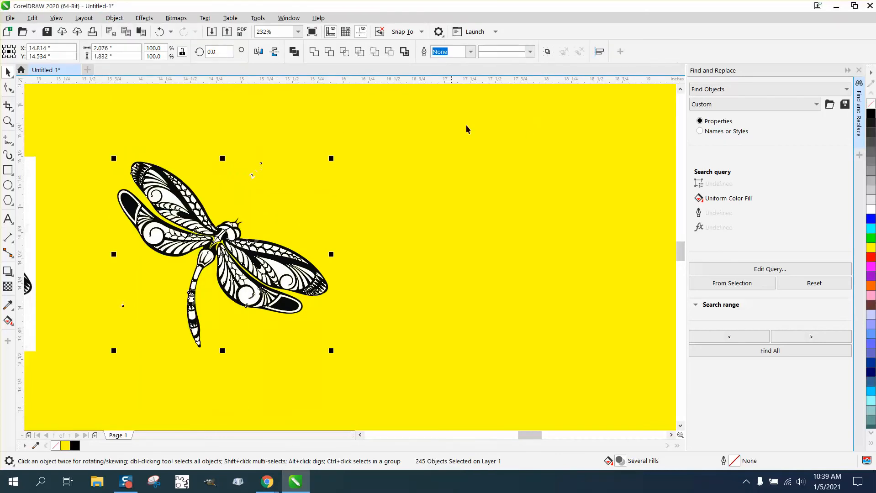
left_click(533, 134)
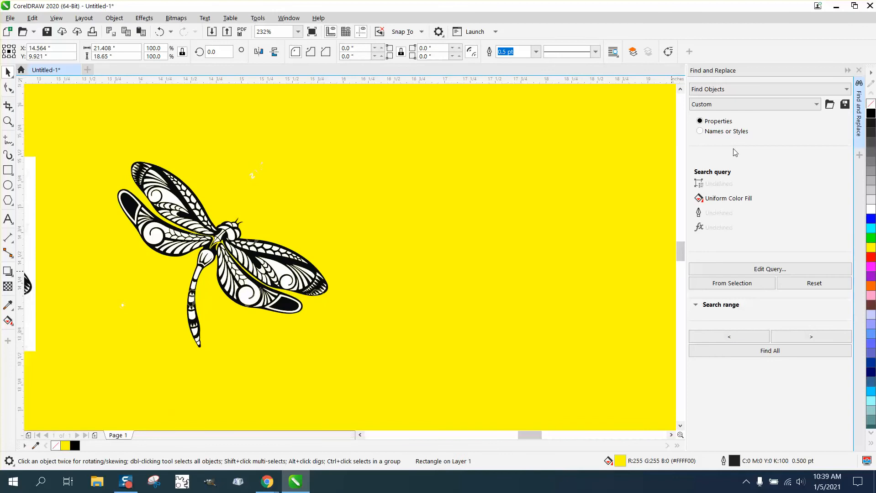
Find all objects whose uniform fill matches the black #0A0B0D sampled from the dragonfly's wing
left_click(766, 272)
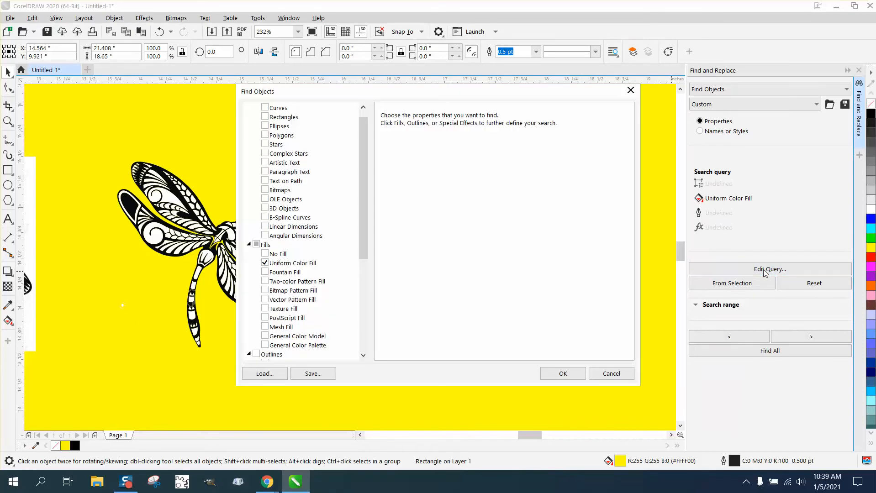
left_click(279, 265)
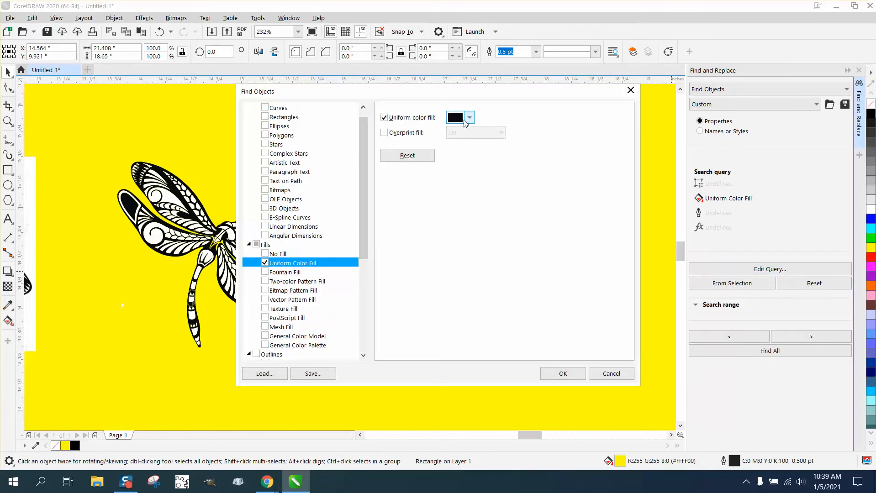
left_click(470, 118)
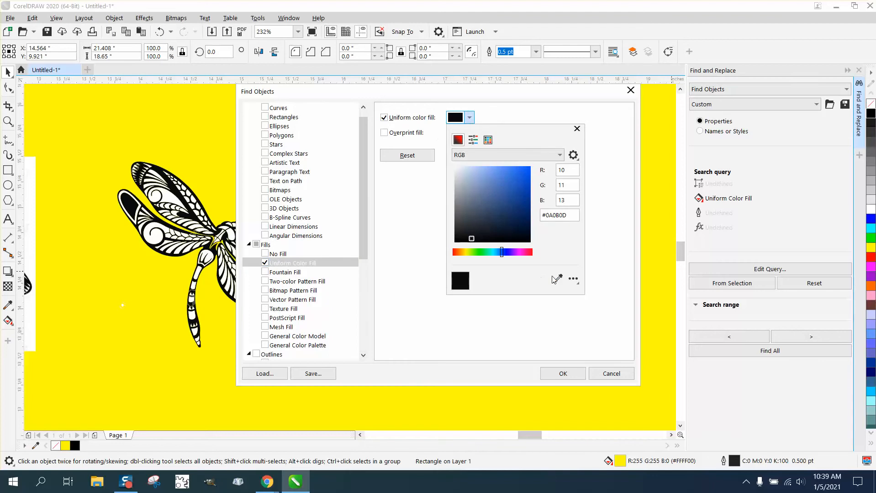
left_click(558, 280)
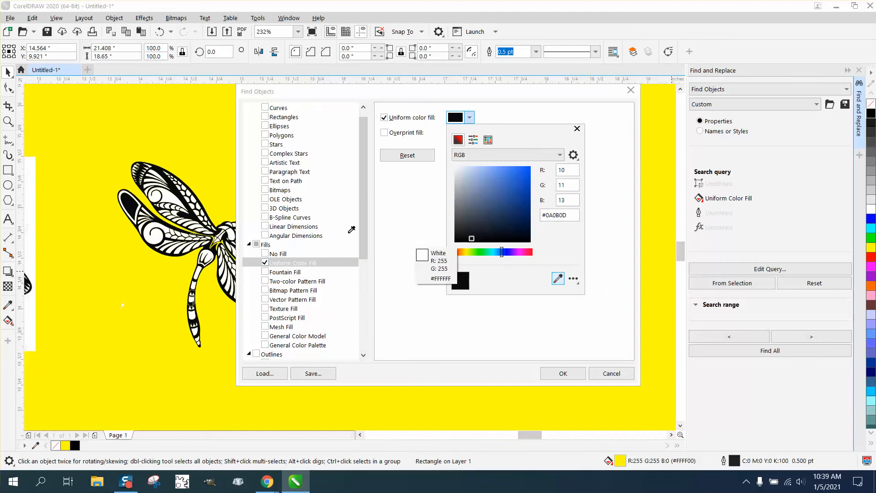
left_click(130, 203)
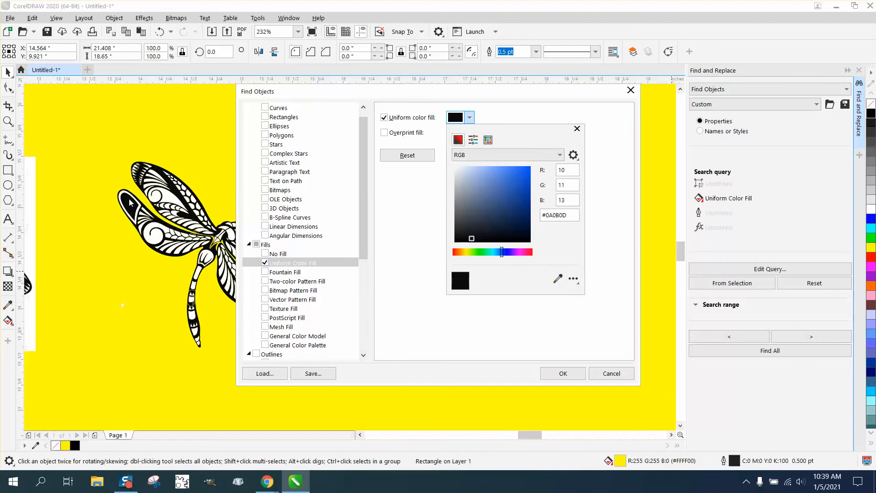
left_click(575, 374)
left_click(577, 374)
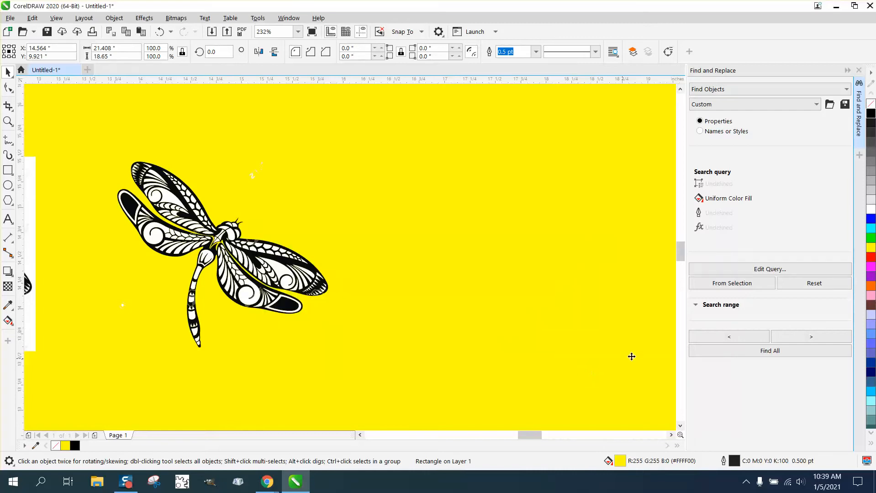
left_click(751, 353)
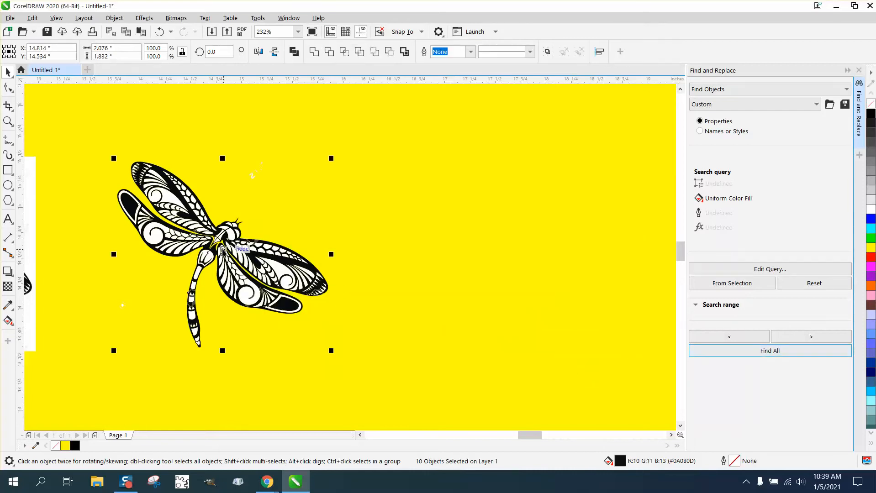
Move the selected black pieces to the right of the white ones and check the leftover fragments with the Color Eyedropper
left_click_drag(239, 248, 492, 249)
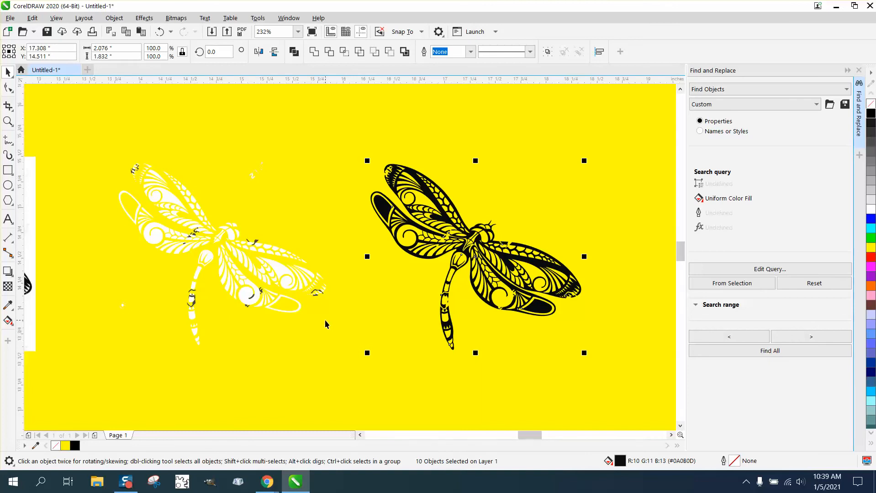
left_click(8, 121)
left_click_drag(157, 273, 255, 326)
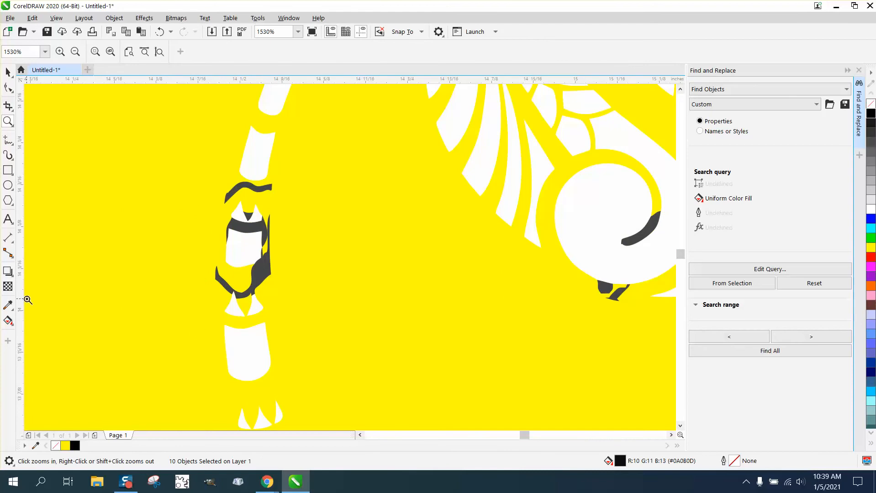
left_click(13, 312)
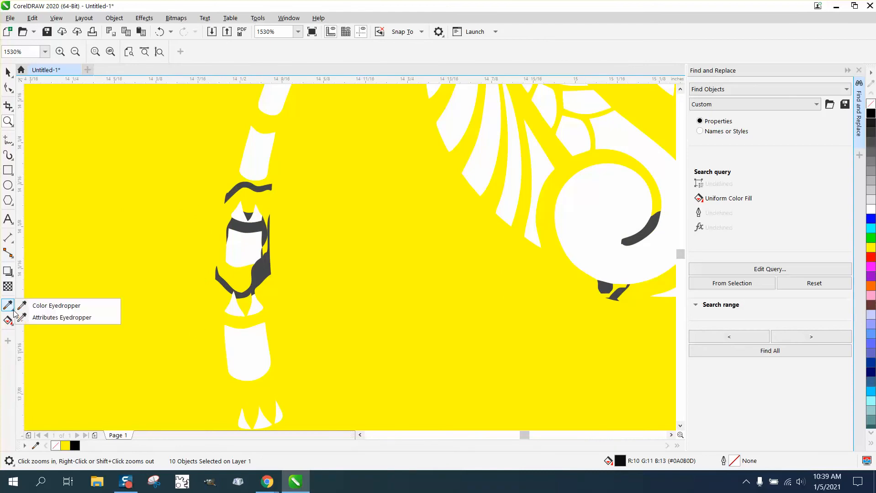
left_click(41, 306)
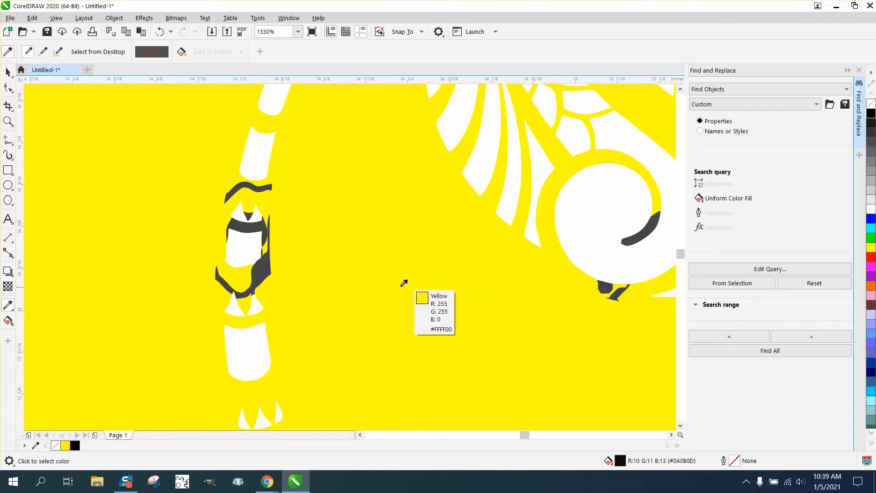
scroll(365, 277, "down", 3)
scroll(364, 276, "down", 1)
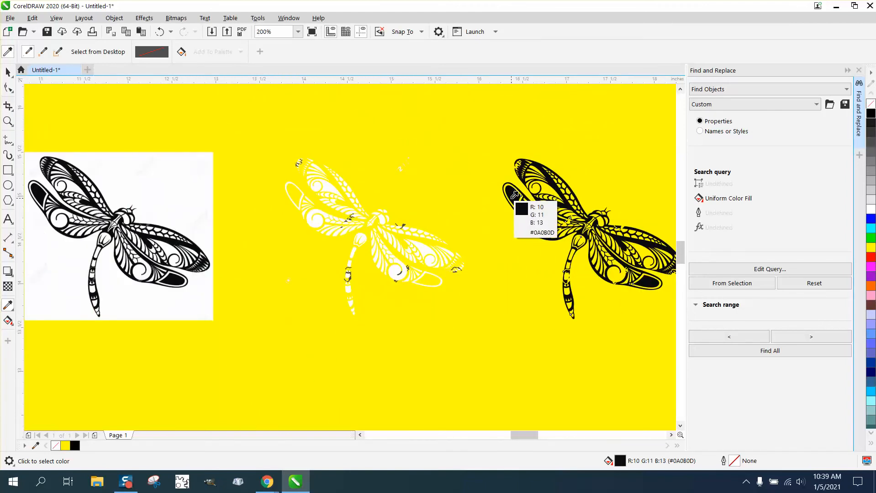
Undo the move of the black pieces and return to the Pick tool
left_click(13, 78)
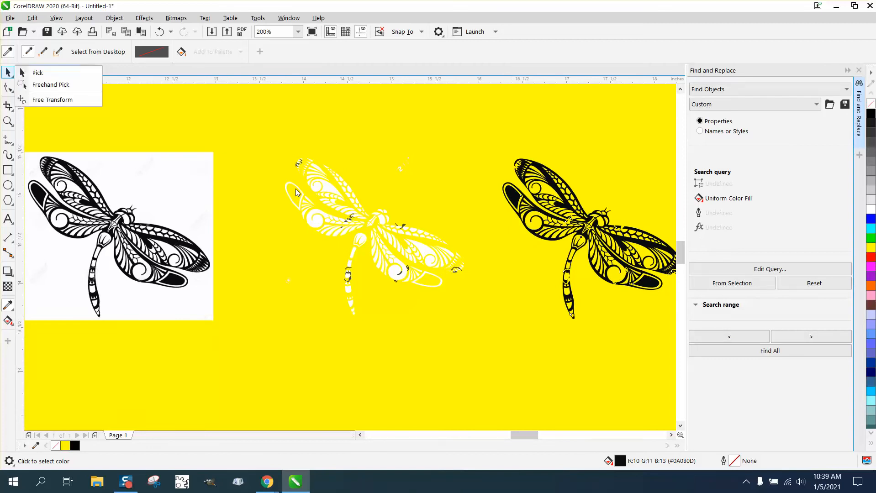
left_click(158, 34)
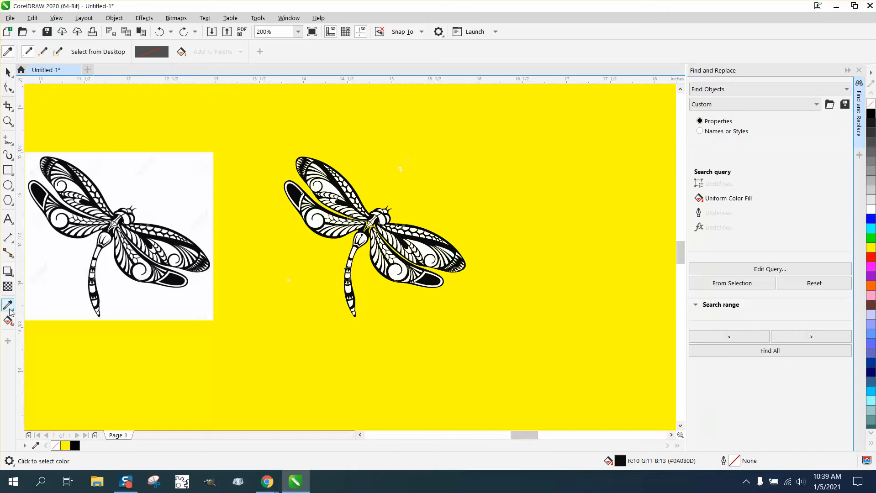
left_click(7, 72)
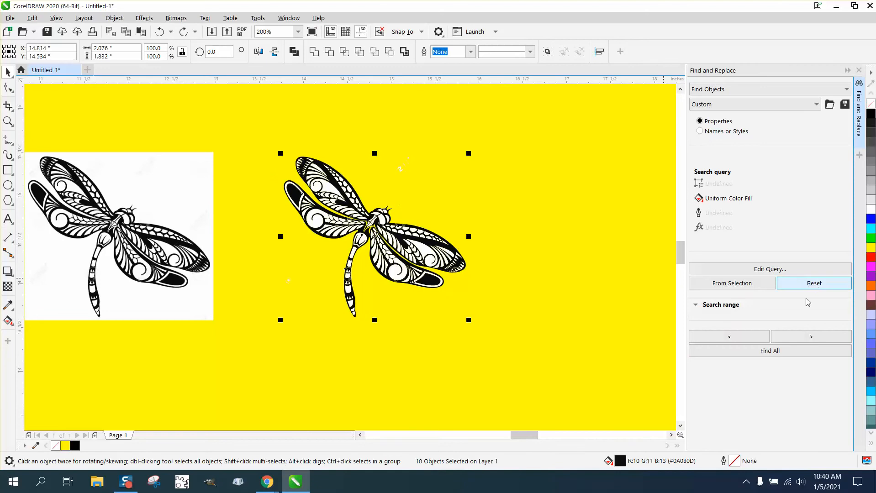
Find all objects with a white #FFFFFF uniform fill, sampled from the traced dragonfly, and delete them
left_click(770, 270)
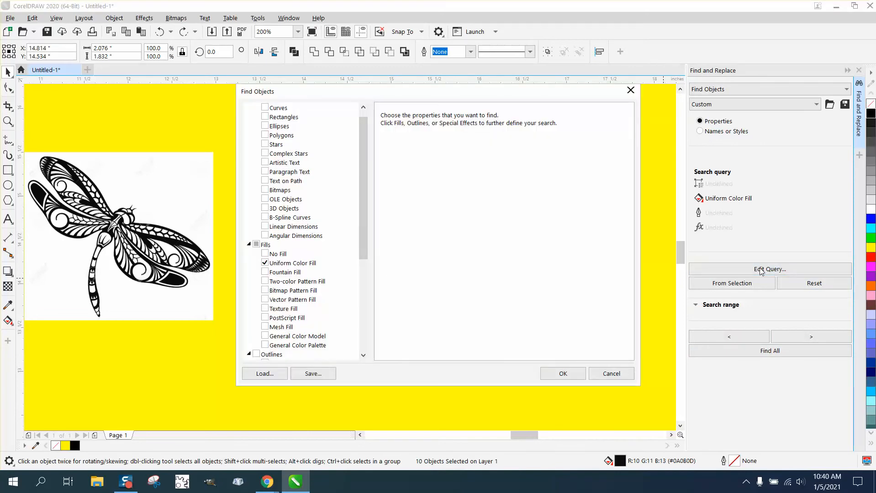
left_click(314, 265)
left_click_drag(436, 94, 644, 132)
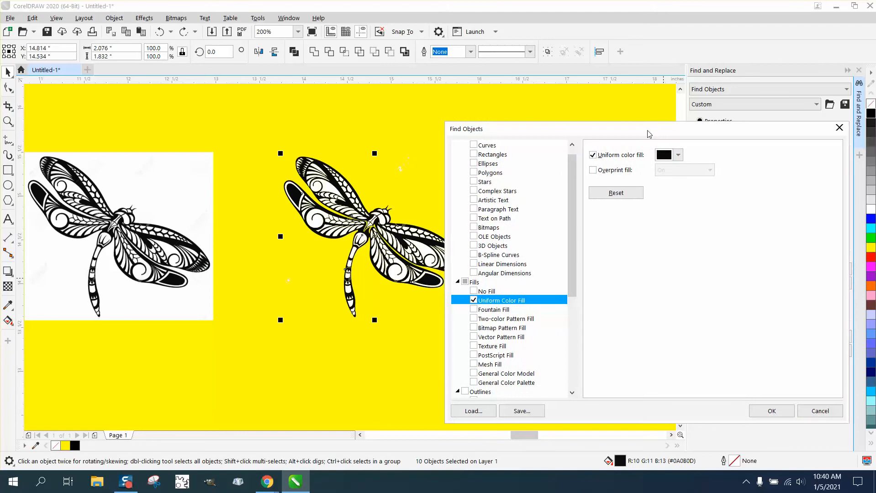
left_click(678, 155)
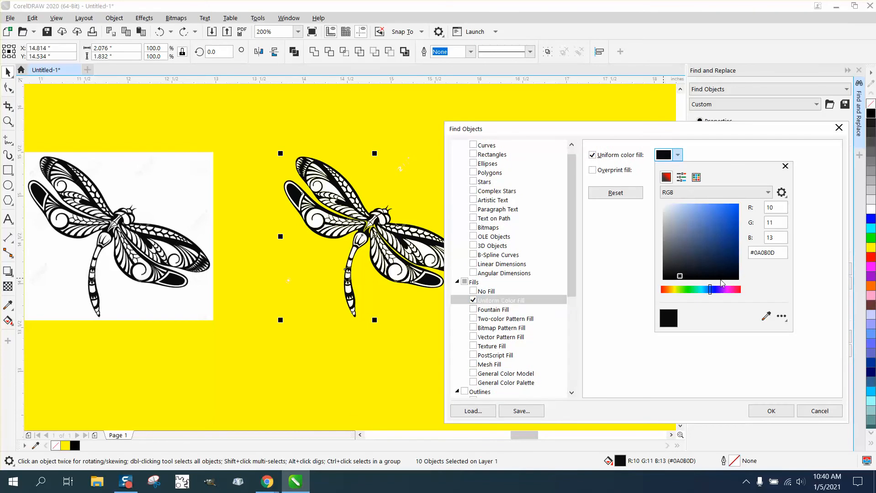
left_click(766, 317)
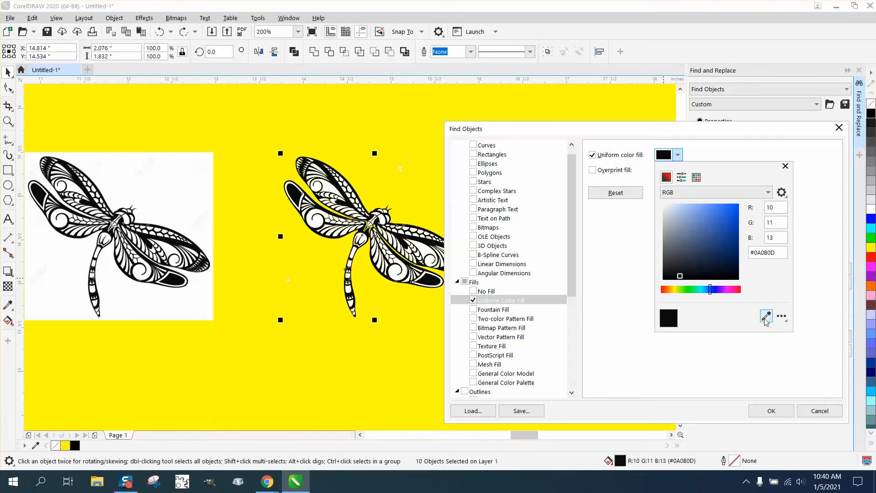
left_click(431, 256)
left_click(788, 417)
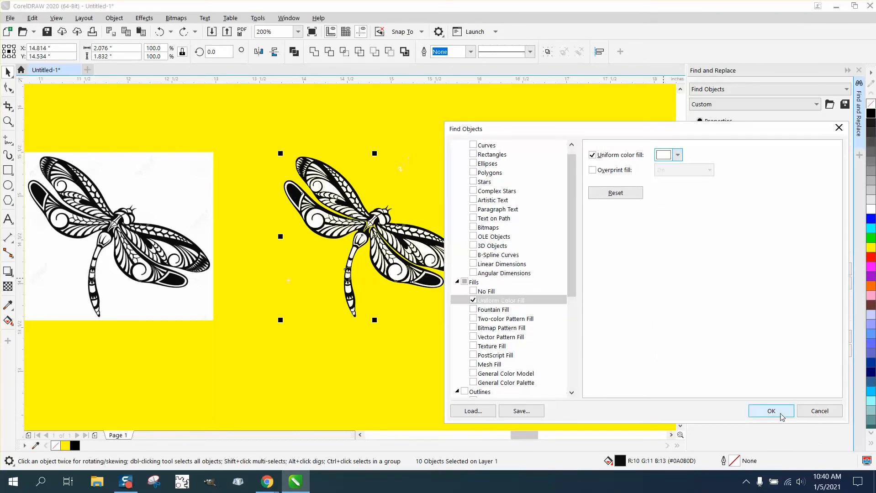
left_click(779, 414)
left_click(773, 352)
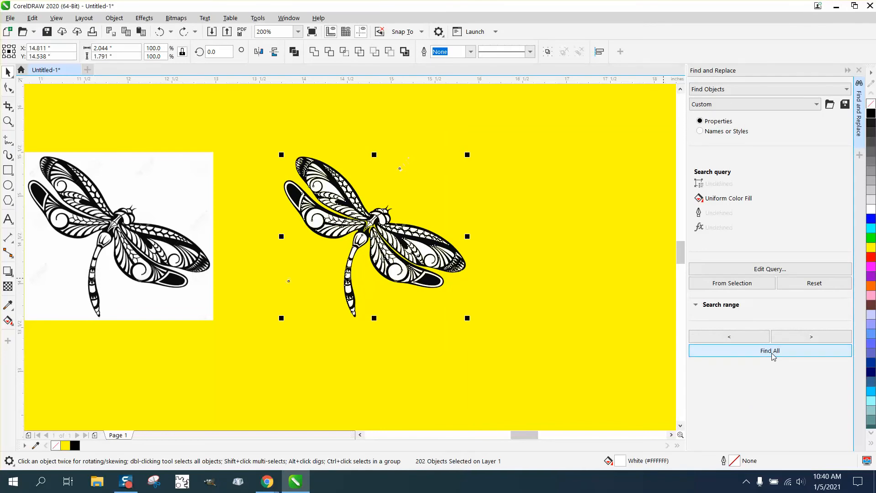
key("Delete")
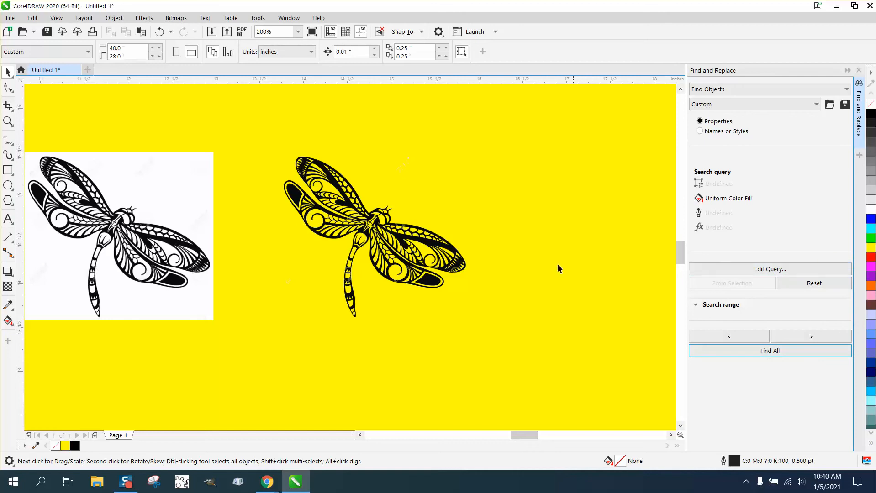
Close Find and Replace and fill all pieces of the traced dragonfly with solid black #000000
left_click(7, 121)
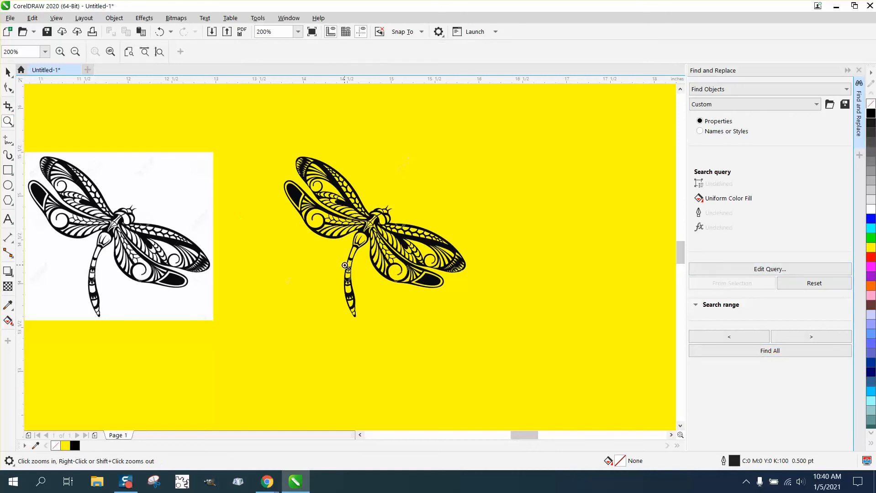
left_click(405, 301)
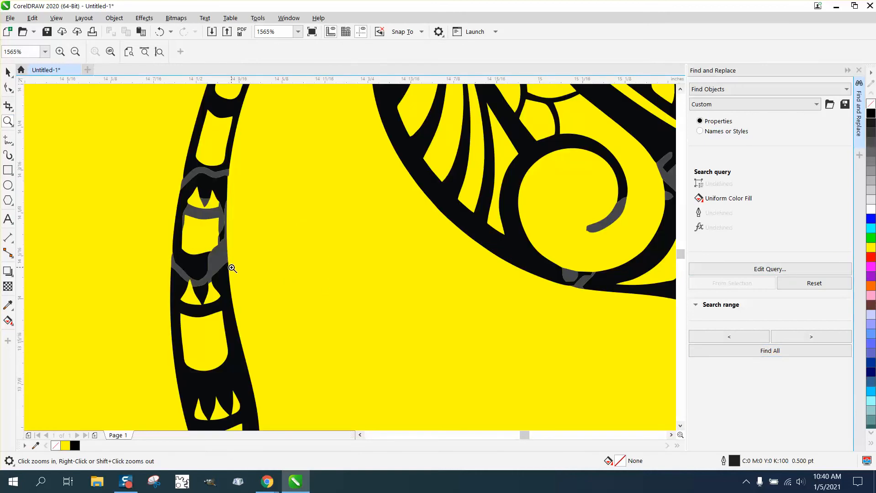
left_click(7, 71)
scroll(306, 209, "down", 3)
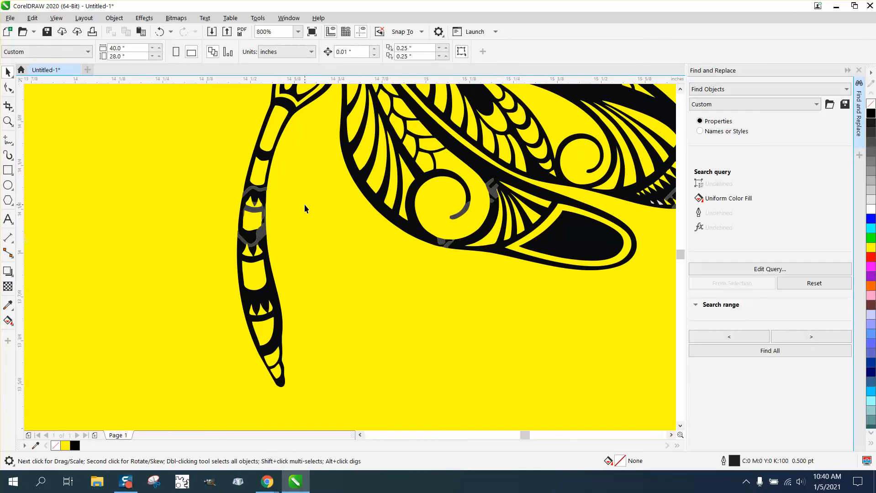
scroll(304, 204, "down", 4)
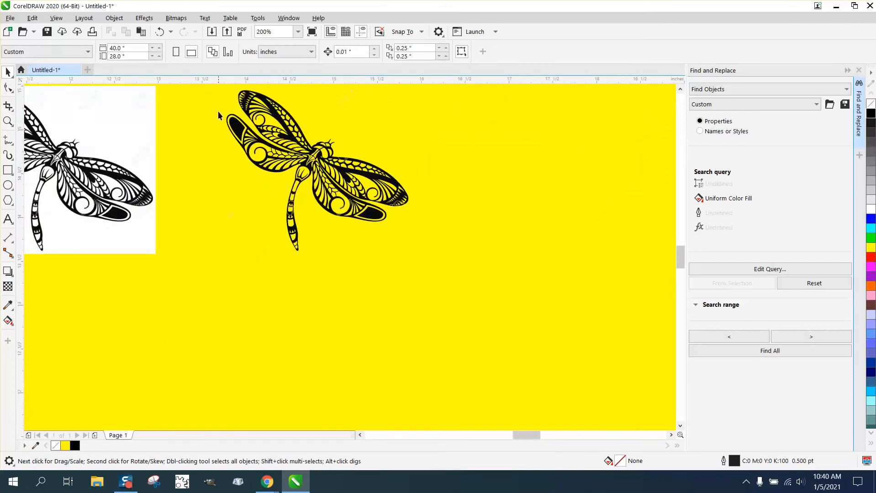
scroll(218, 113, "down", 2)
left_click(327, 188)
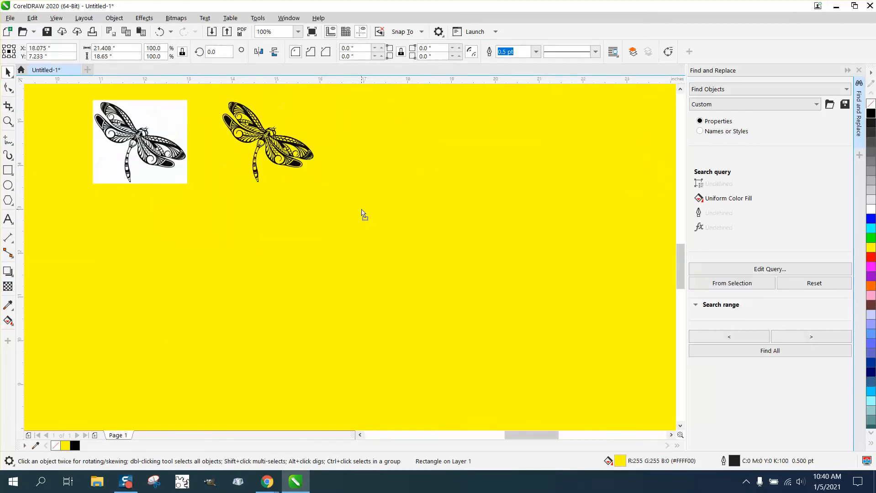
scroll(357, 186, "down", 1)
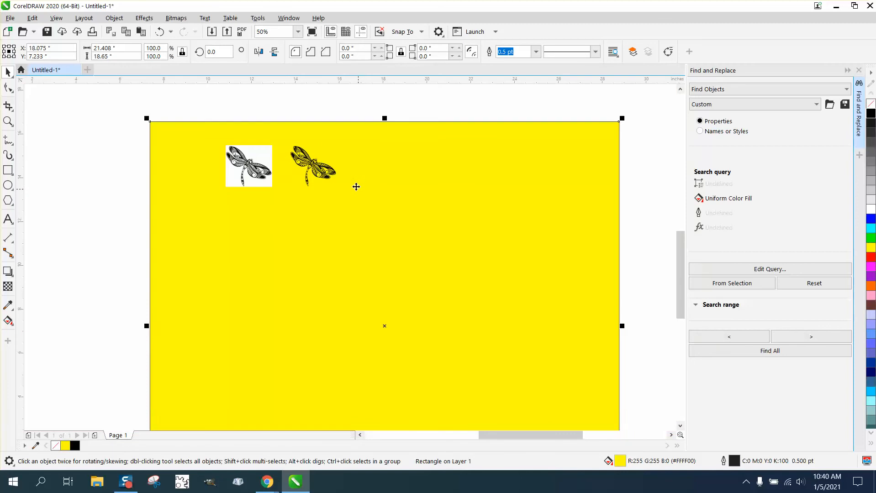
left_click_drag(283, 112, 362, 210)
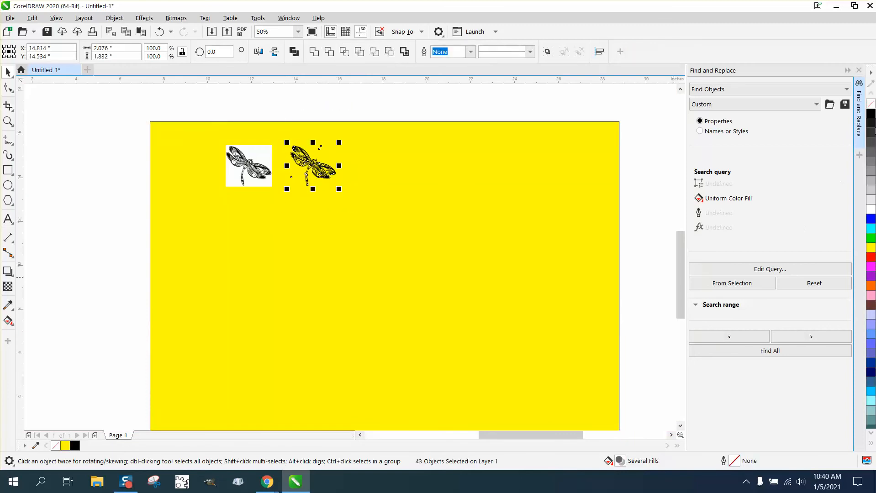
left_click(859, 71)
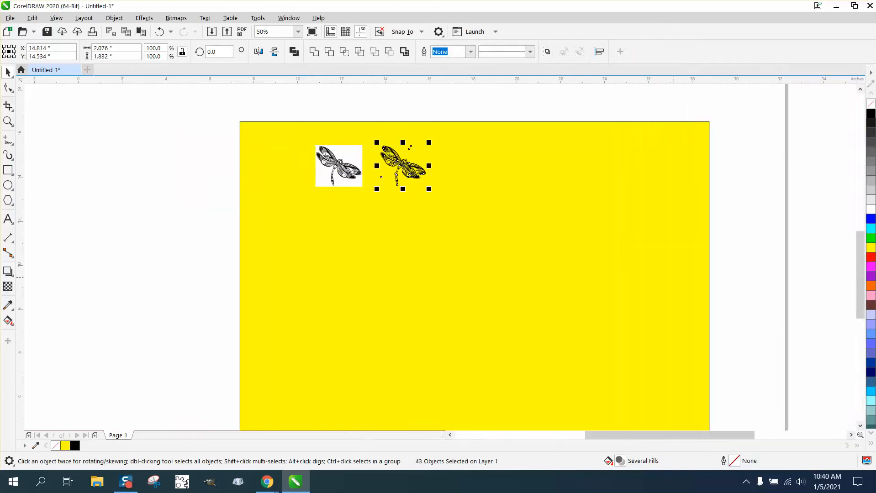
left_click(872, 116)
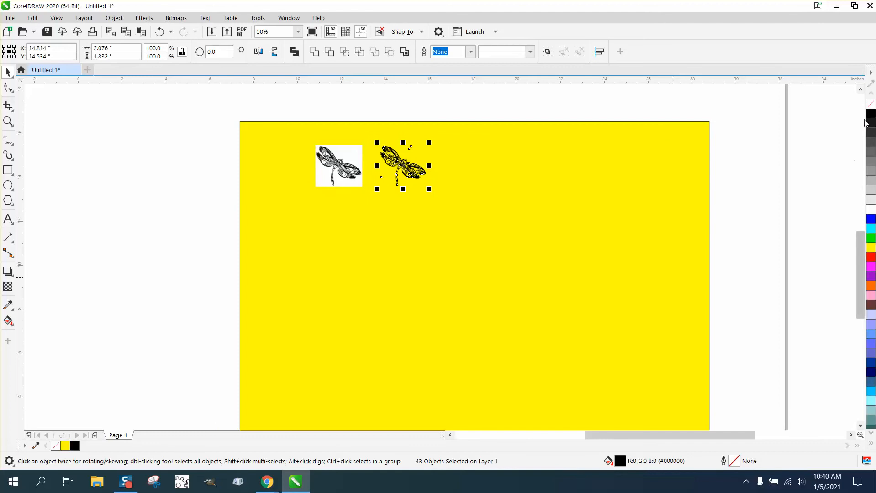
Try to select the stray fragments above the head of the traced dragonfly
left_click(7, 121)
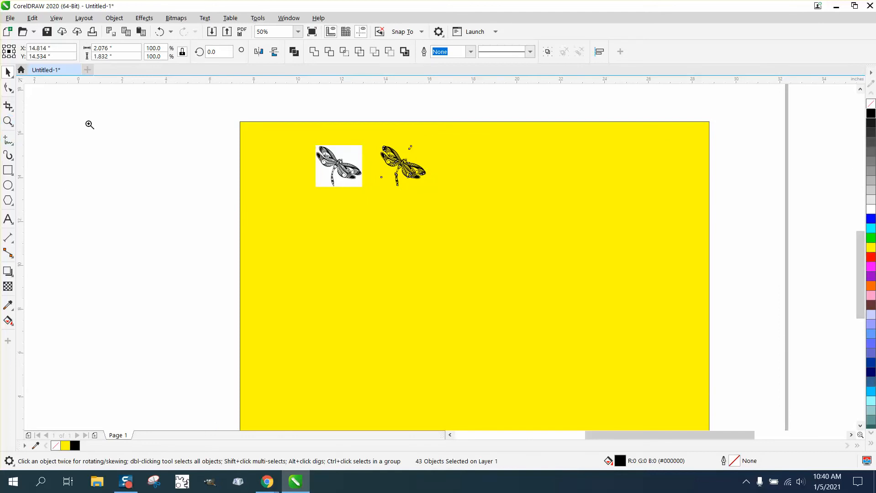
left_click_drag(474, 203, 473, 202)
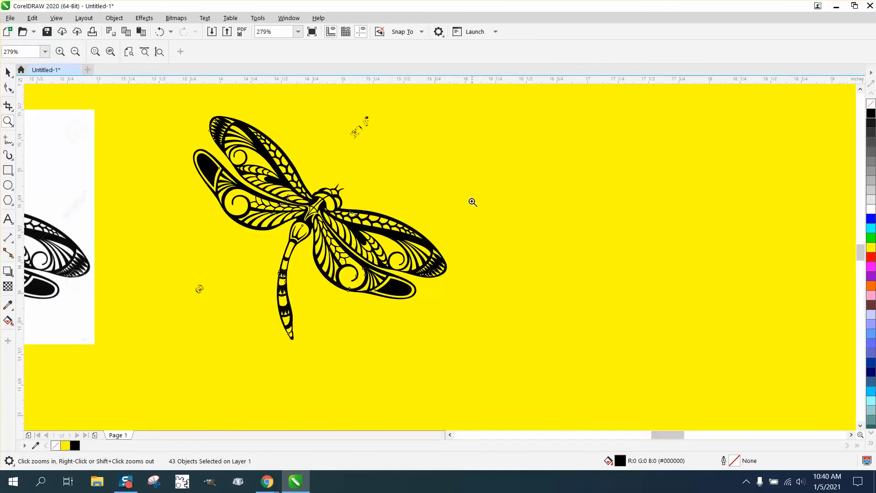
left_click(8, 72)
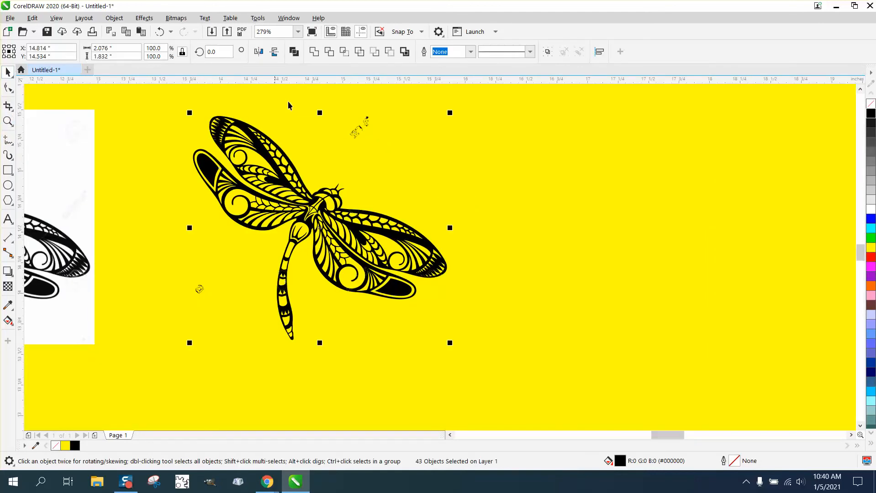
left_click(412, 130)
scroll(384, 115, "down", 4)
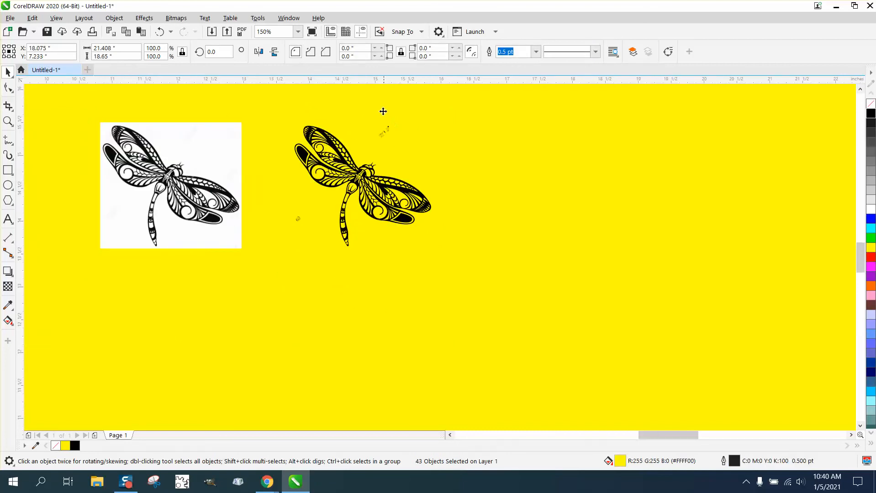
scroll(393, 119, "down", 2)
left_click_drag(390, 105, 394, 117)
Delete the stray fragments around the traced dragonfly and the yellow background rectangle
left_click(7, 120)
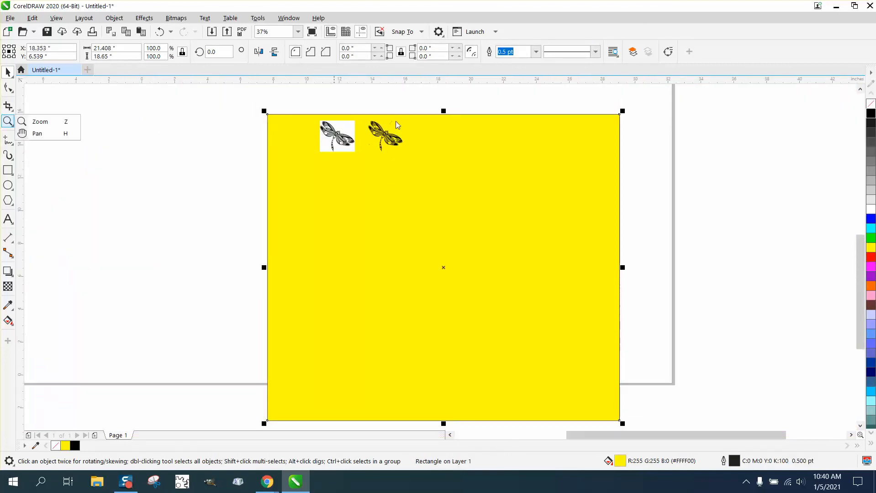
left_click(59, 122)
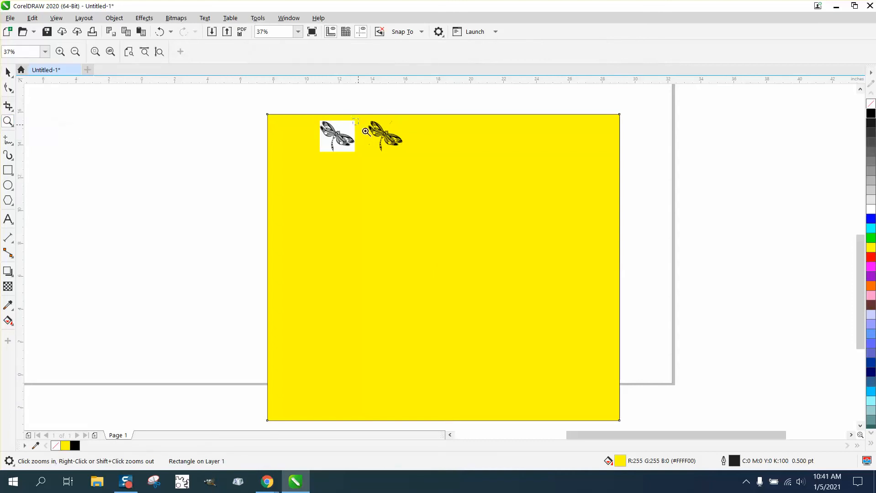
left_click(397, 154)
right_click(373, 128)
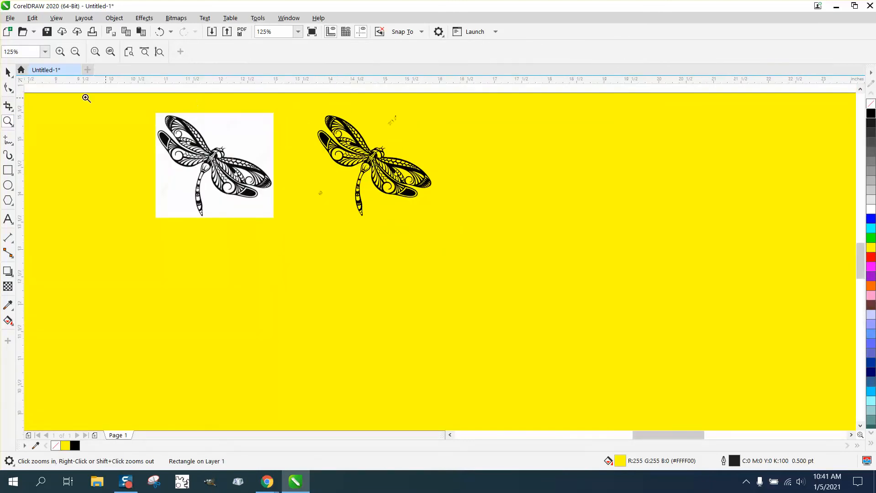
left_click(8, 72)
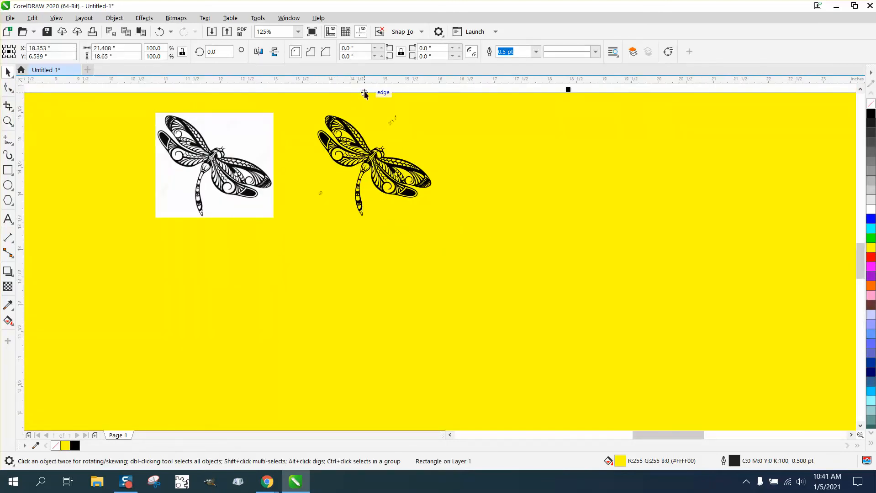
left_click_drag(365, 93, 415, 136)
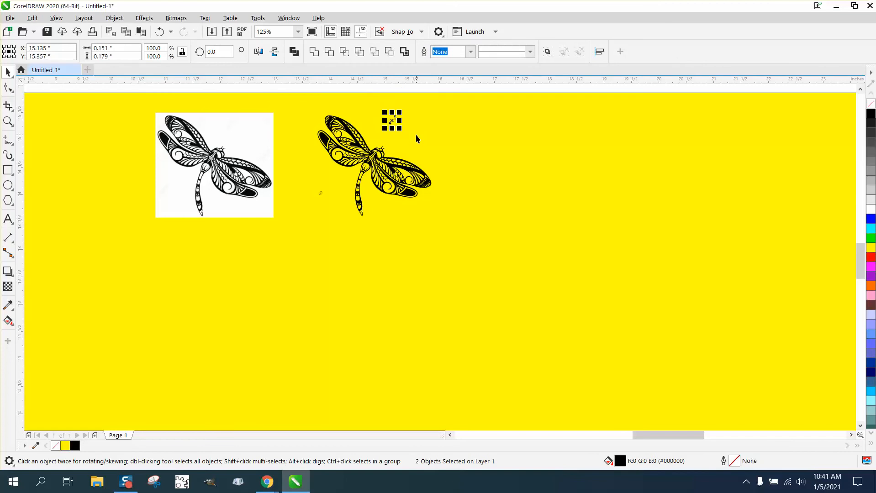
key("Escape")
left_click(326, 198)
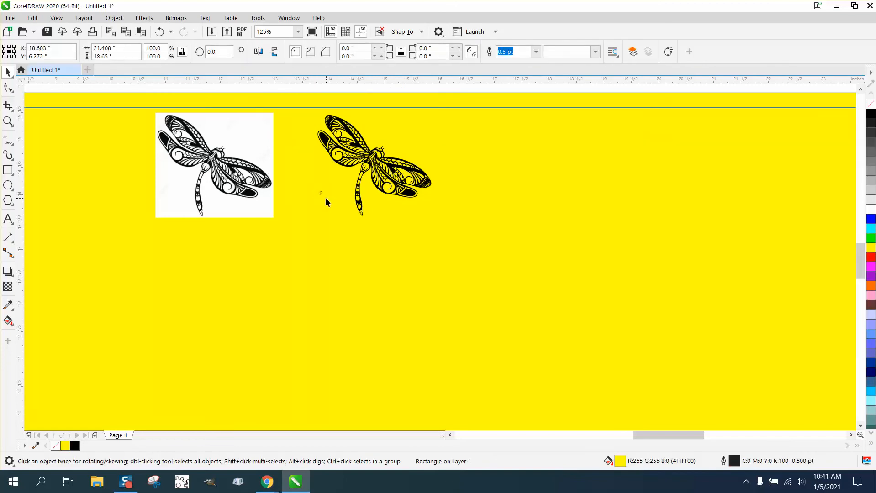
key("Delete")
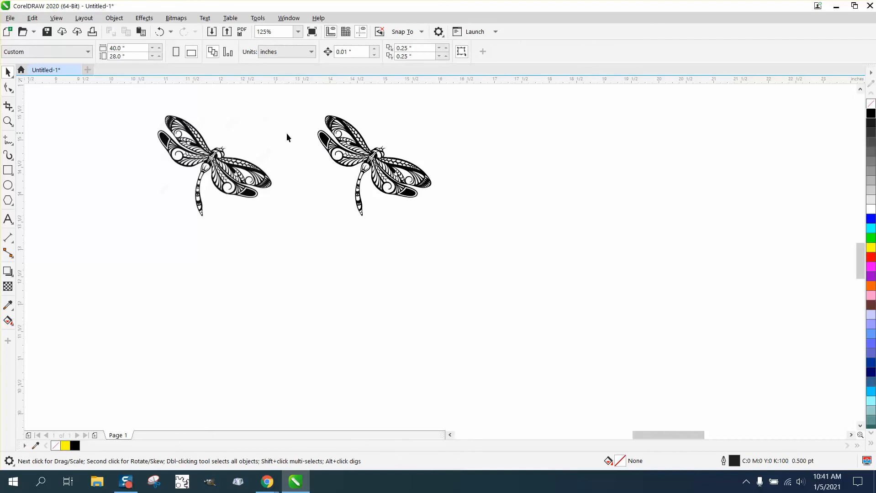
Move the traced dragonfly about 2.5 inches farther right of the original bitmap and examine its tail for overlapping contours
left_click_drag(403, 218, 467, 253)
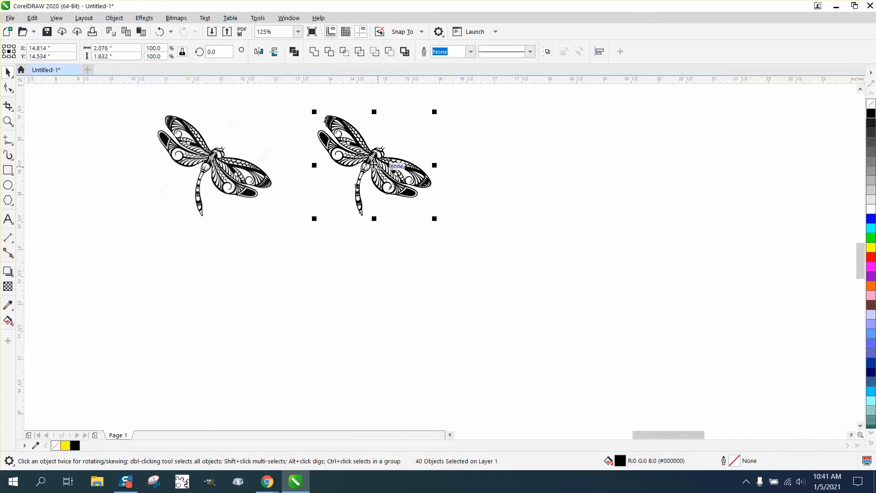
left_click_drag(379, 163, 512, 171)
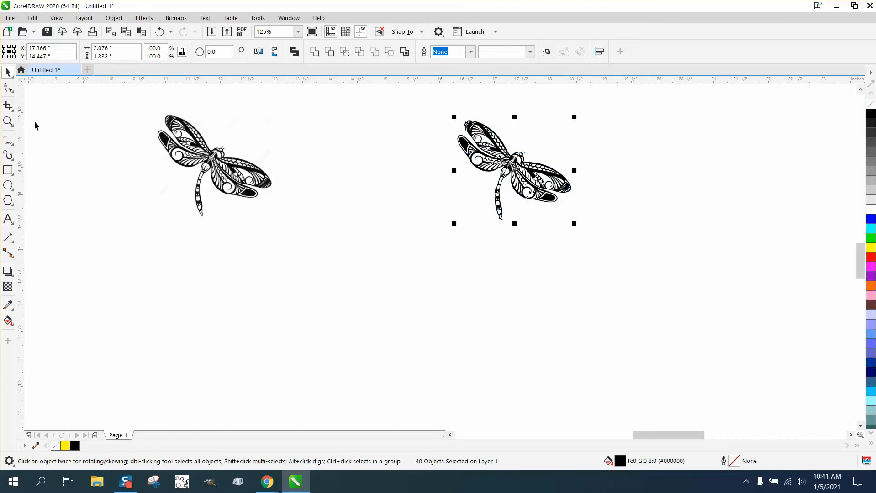
left_click(8, 122)
left_click_drag(592, 241, 590, 241)
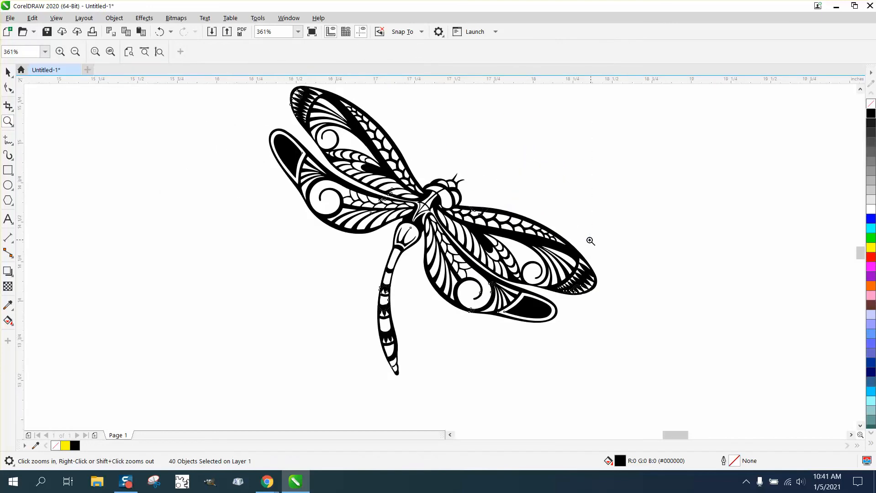
left_click_drag(373, 282, 407, 298)
right_click(453, 254)
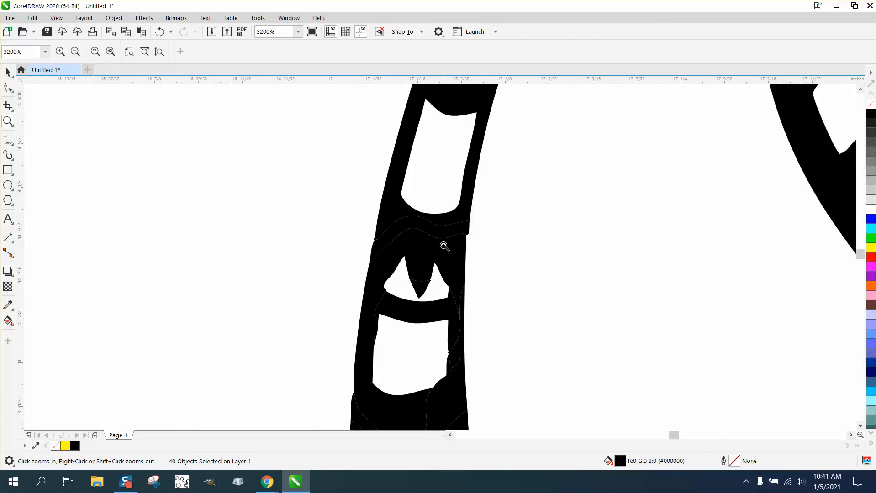
right_click(395, 275)
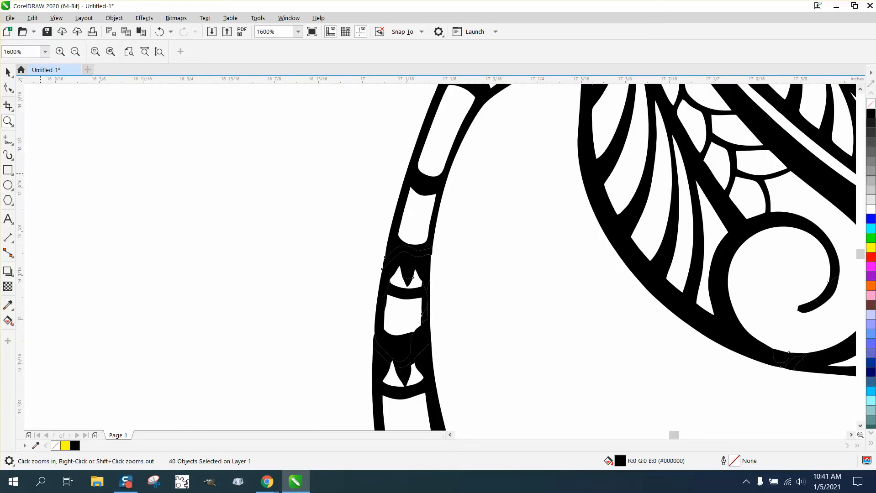
left_click_drag(335, 235, 507, 395)
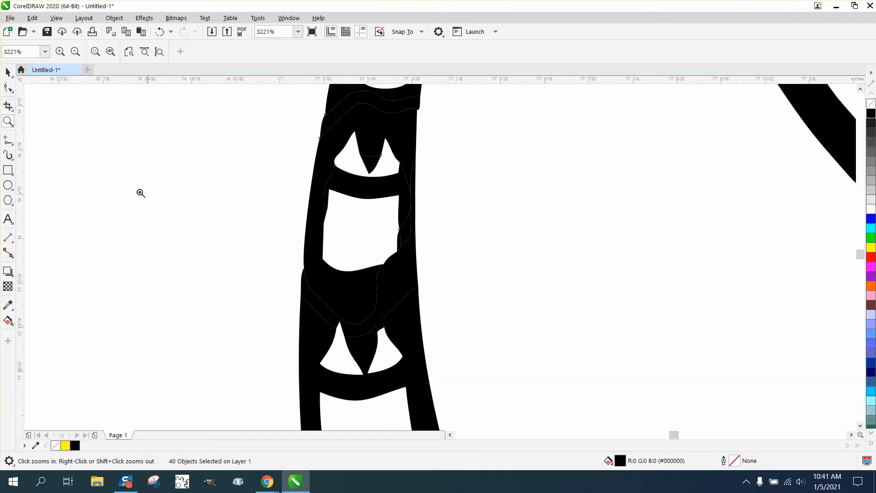
Remove the fill from all traced dragonfly pieces and give them a red #FF0000 outline
left_click(8, 72)
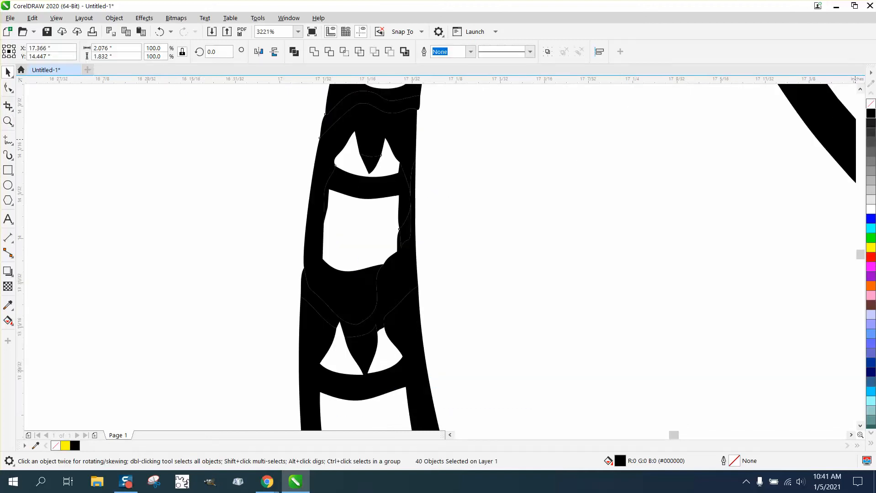
left_click(871, 105)
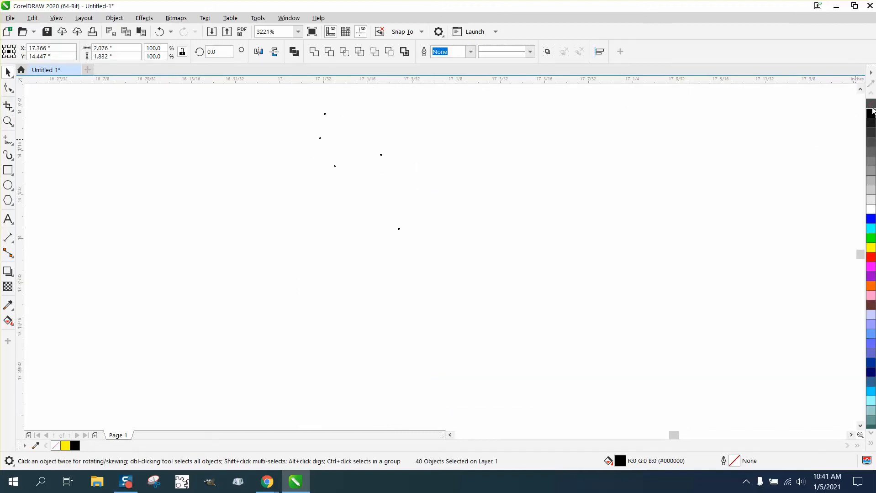
right_click(872, 258)
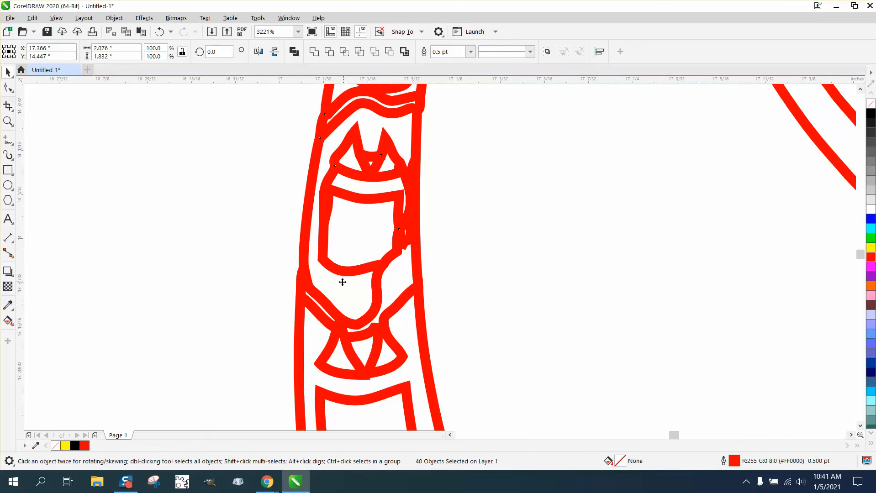
Remove the overlapping inner contour segments around the tail's middle section with Virtual Segment Delete
left_click(14, 115)
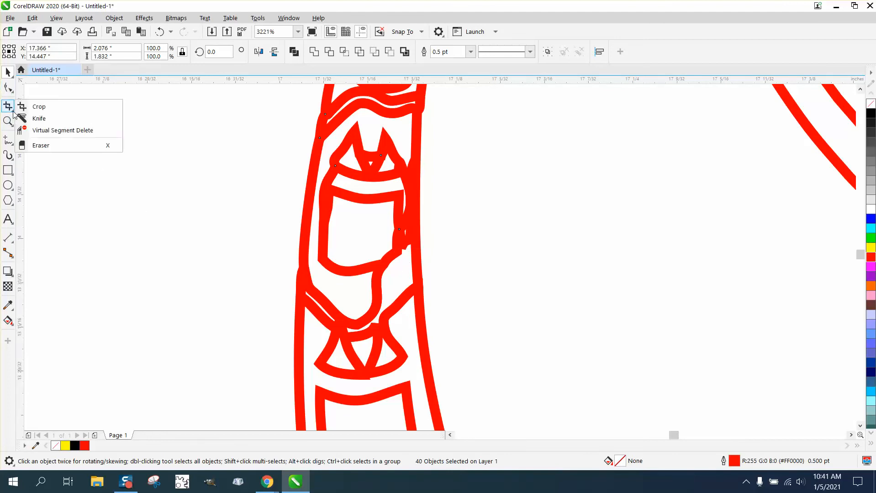
left_click(56, 130)
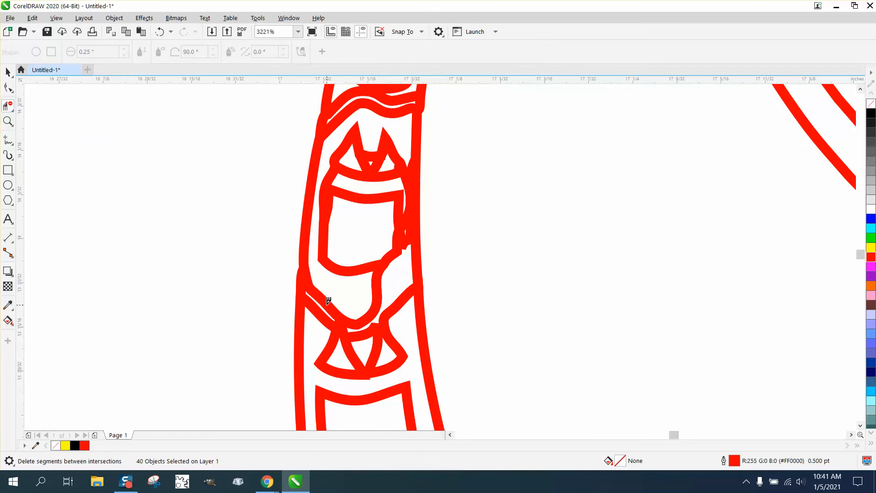
left_click(328, 301)
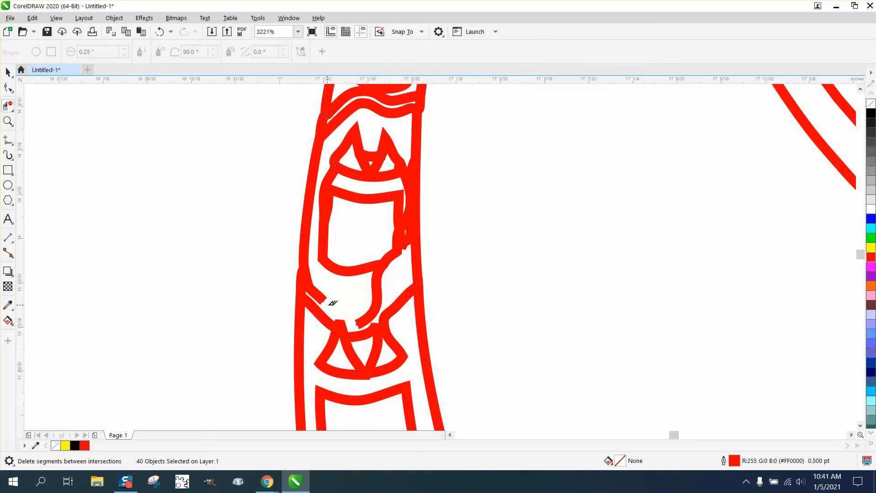
left_click(315, 286)
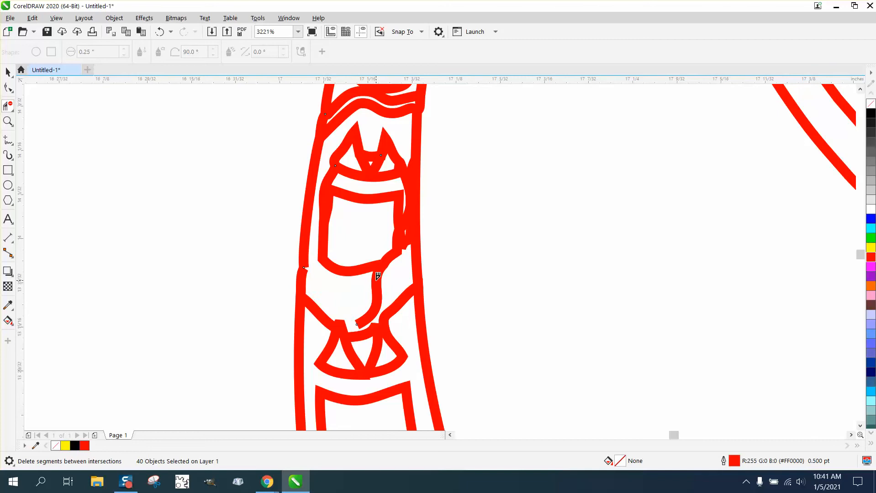
left_click(378, 276)
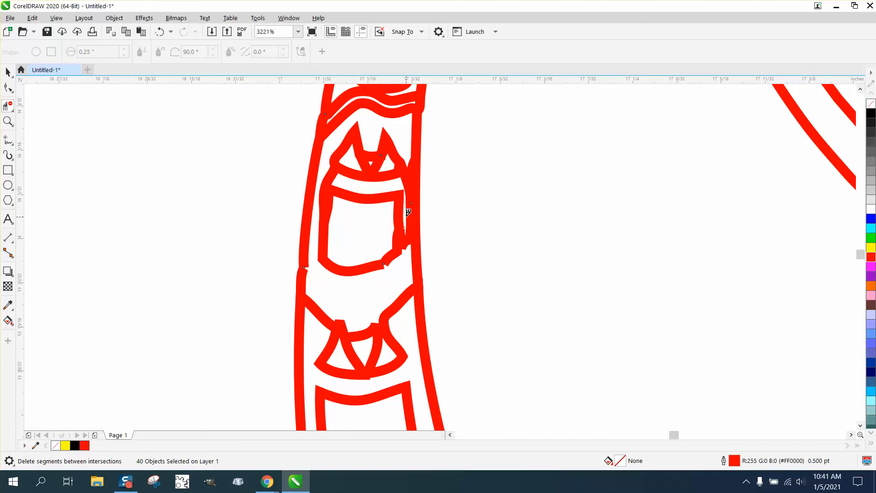
left_click(409, 233)
left_click(407, 177)
left_click(329, 177)
Join the broken contour ends at the tail's left edge using Join Curves in Extend mode with a 0.1-inch gap tolerance
left_click(8, 87)
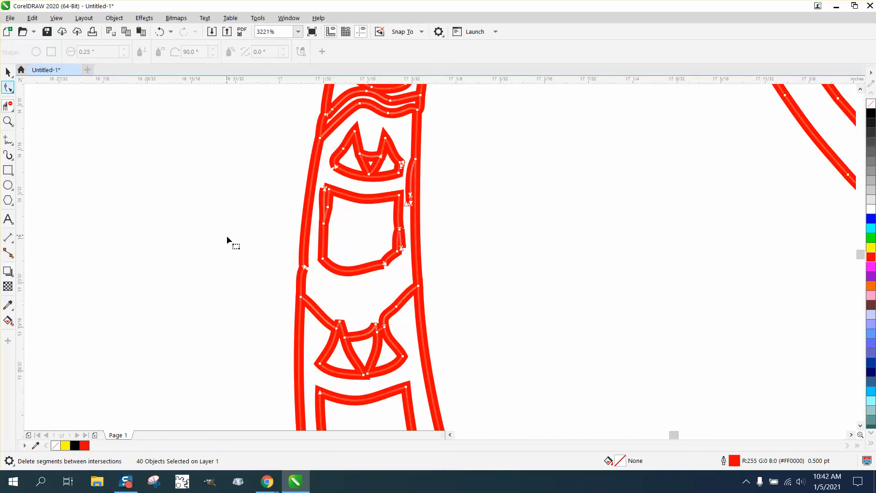
left_click_drag(287, 253, 314, 279)
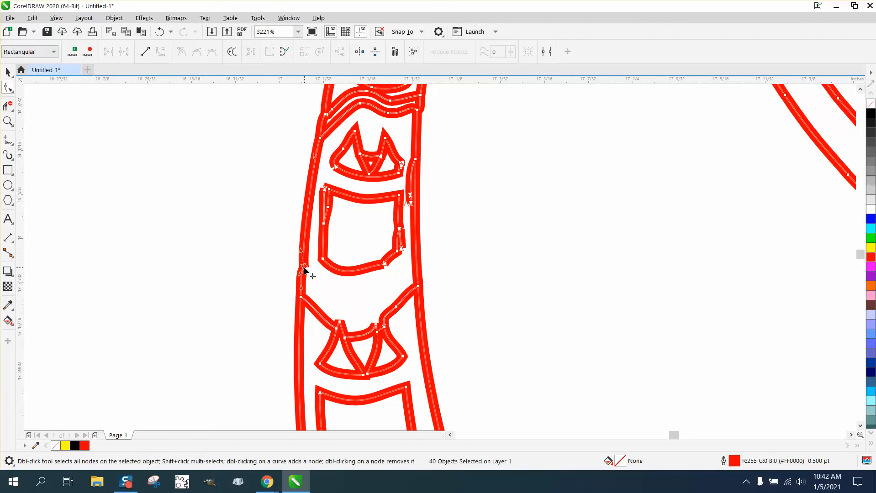
left_click(288, 18)
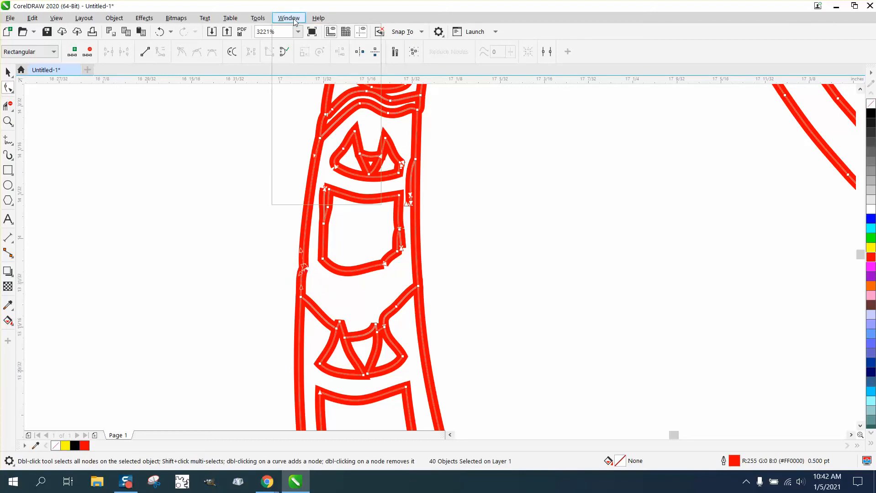
mouse_move(336, 160)
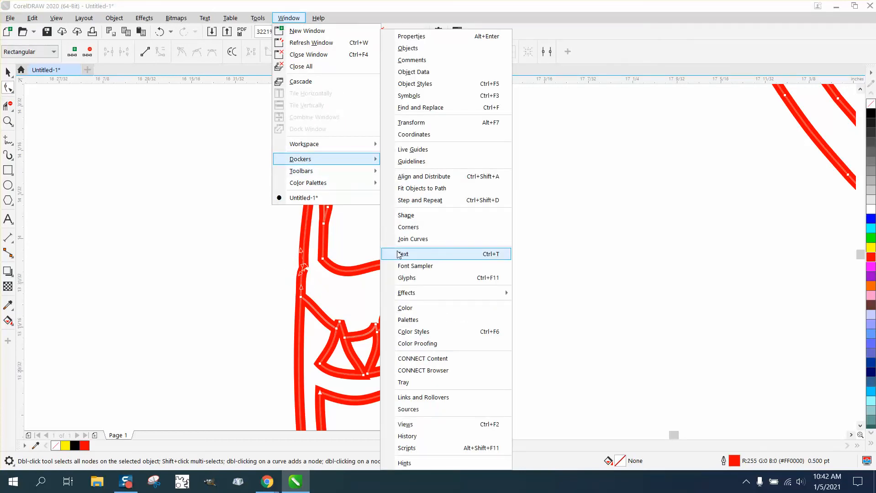
left_click(410, 239)
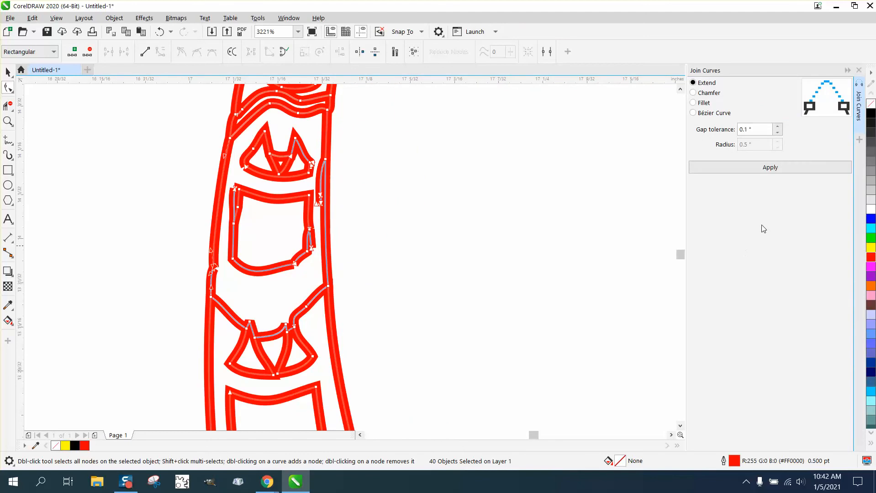
left_click(779, 170)
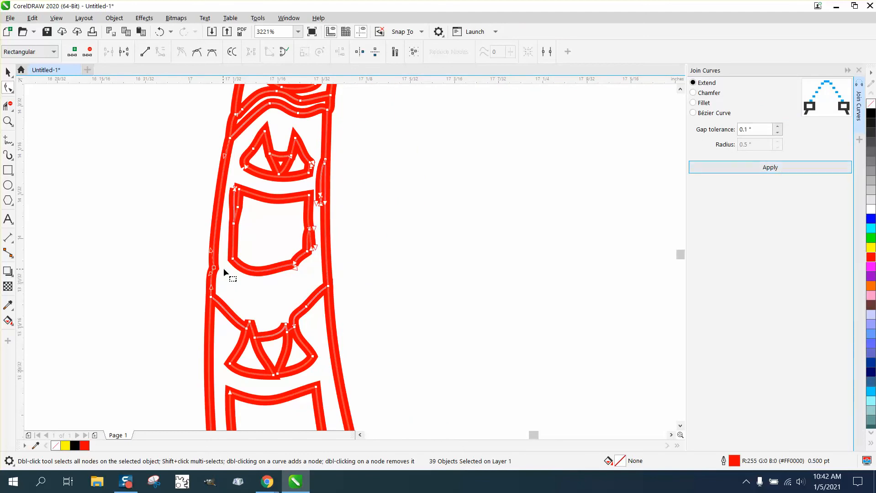
Smooth the jagged contours around the tail's middle section with the Smooth tool at a 0.1-inch nib size
left_click(12, 91)
left_click(37, 99)
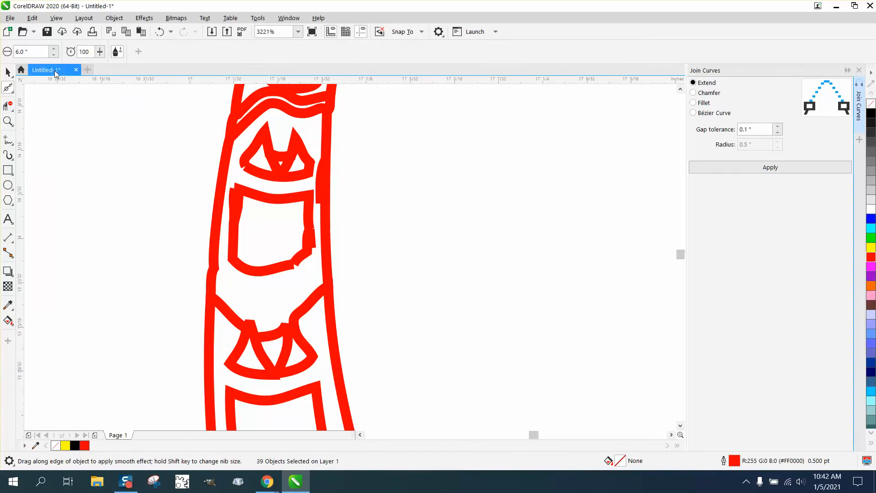
double_click(40, 52)
type(".")
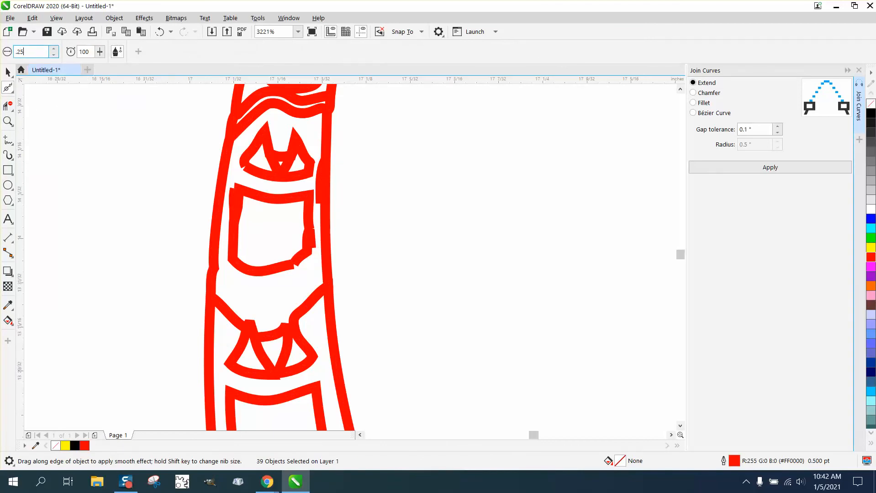
type("25")
key("Return")
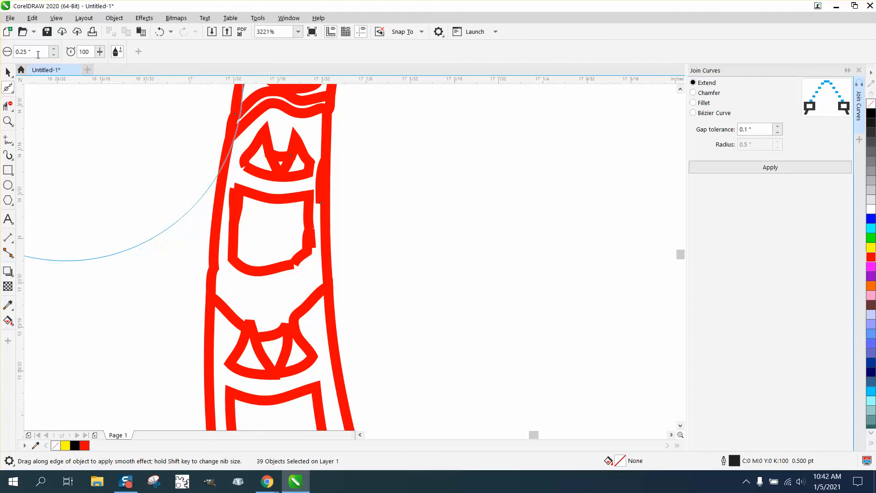
double_click(36, 50)
type(".1")
key("Return")
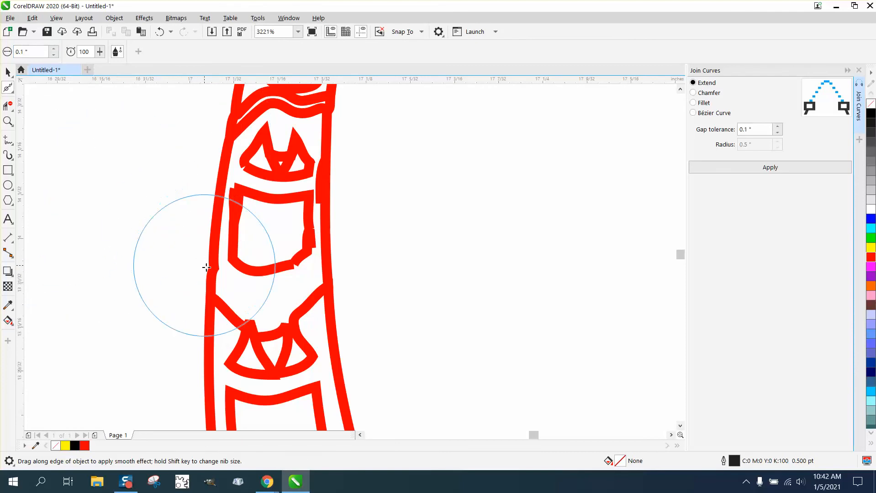
mouse_move(211, 272)
left_mouse_down()
mouse_move(209, 265)
mouse_move(219, 281)
mouse_move(303, 255)
mouse_move(310, 221)
mouse_move(274, 151)
mouse_move(287, 223)
mouse_move(309, 264)
mouse_move(291, 259)
left_mouse_up()
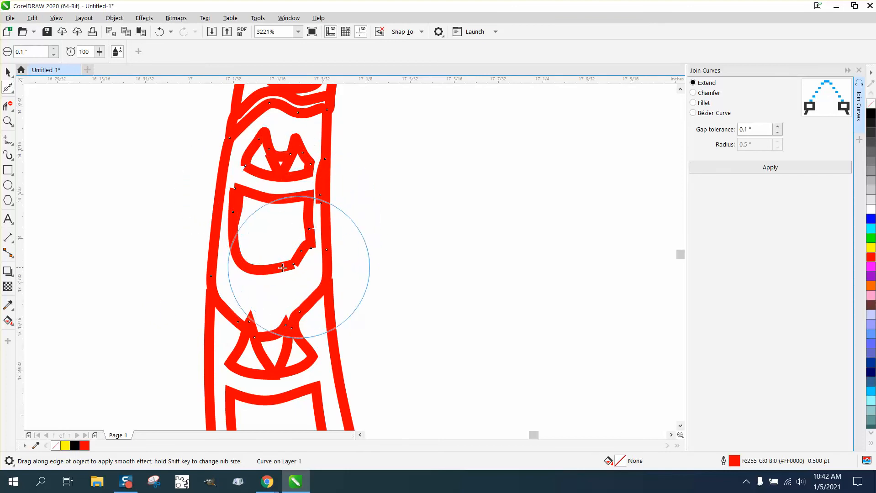
Join the open nodes at the lower-right corner of the tail segment's inner contour with Join Curves
left_click(8, 121)
left_click_drag(157, 216, 370, 307)
left_click(7, 105)
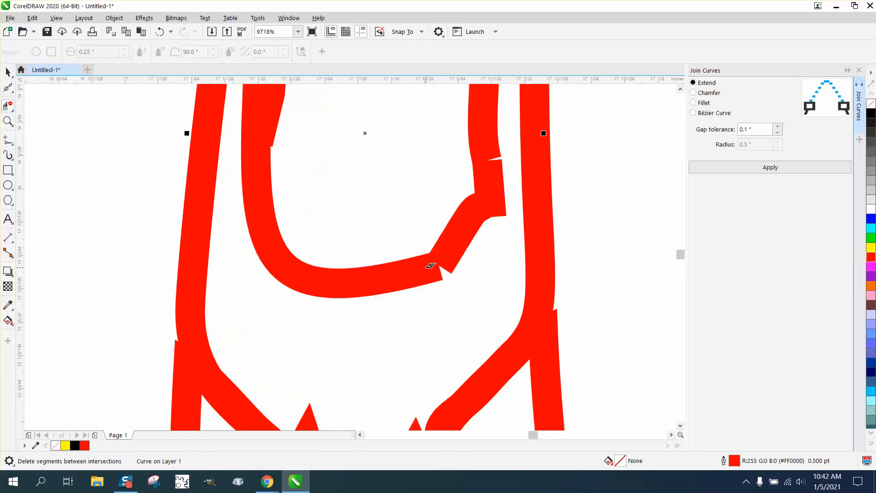
left_click(7, 89)
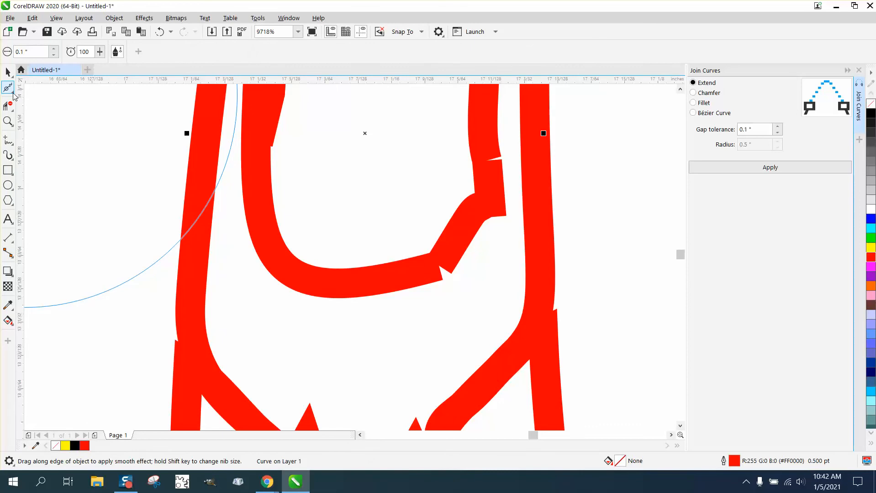
left_click(7, 87)
left_click(41, 86)
left_click_drag(415, 246, 464, 290)
left_click(770, 168)
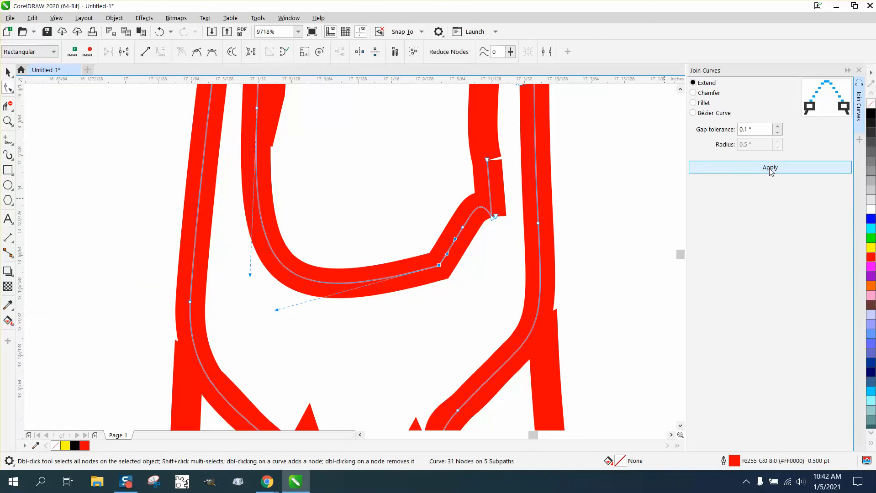
Select both curves at the gap on the inner contour's right side and join their open end nodes
left_click_drag(465, 153, 502, 171)
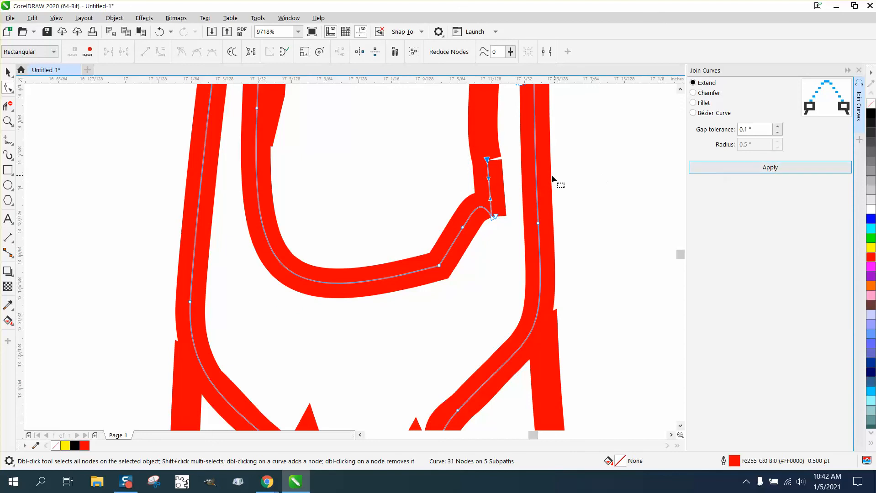
left_click(486, 137)
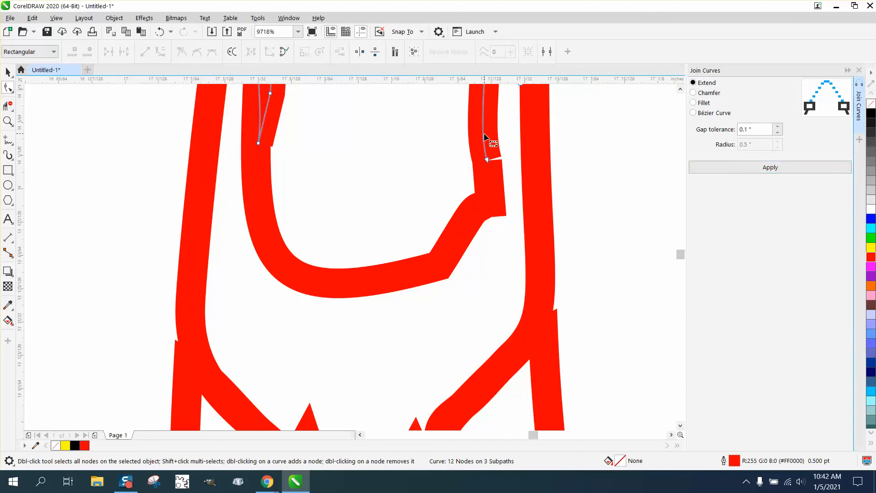
left_click(503, 189, "shift")
left_click_drag(455, 147, 514, 177)
left_click(752, 170)
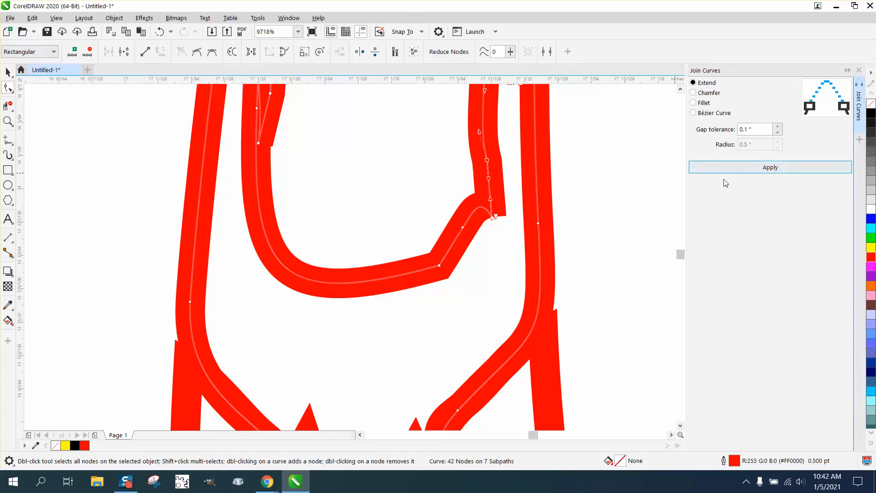
Select all pieces of the traced dragonfly and fill them with black
scroll(397, 180, "down", 2)
scroll(367, 172, "down", 4)
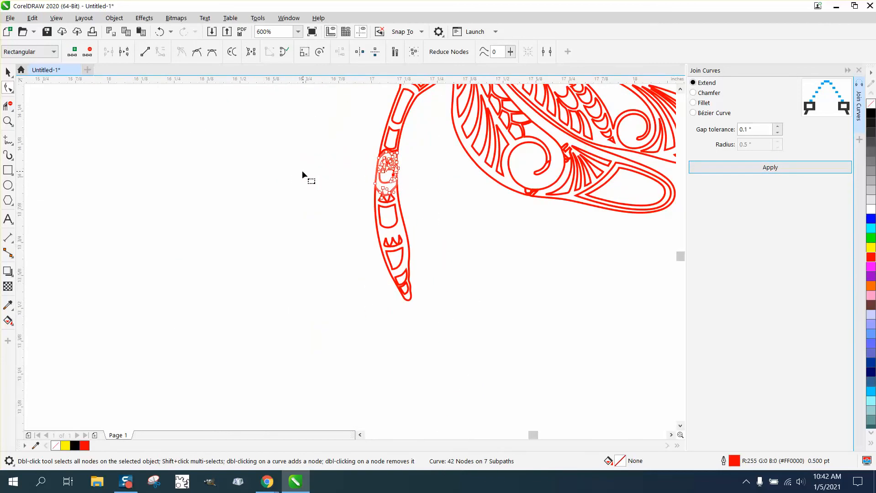
scroll(303, 172, "down", 1)
left_click(7, 121)
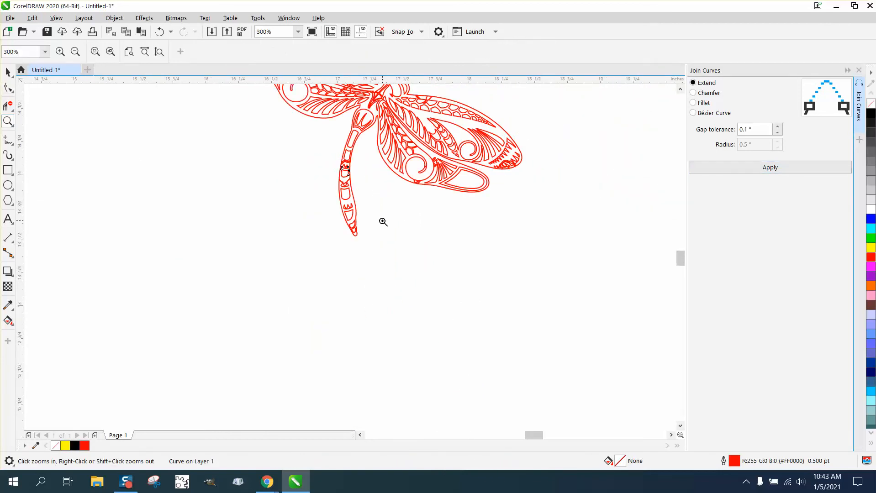
right_click(379, 222)
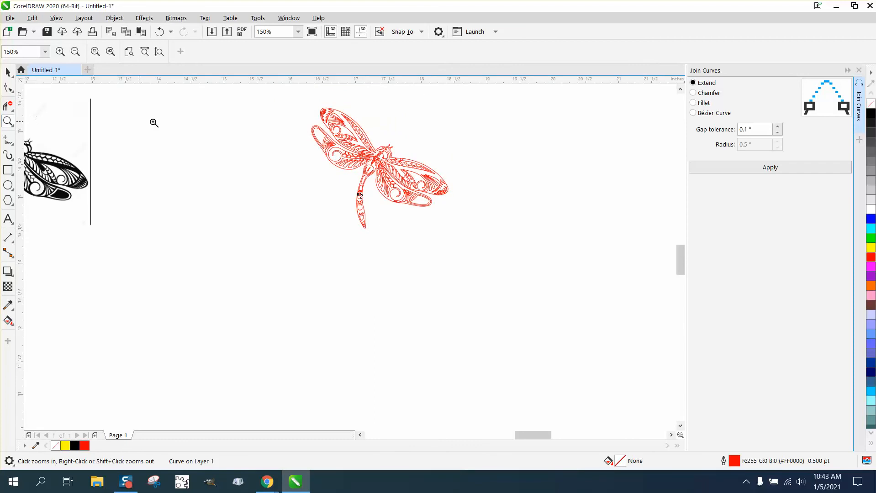
left_click_drag(280, 115, 511, 270)
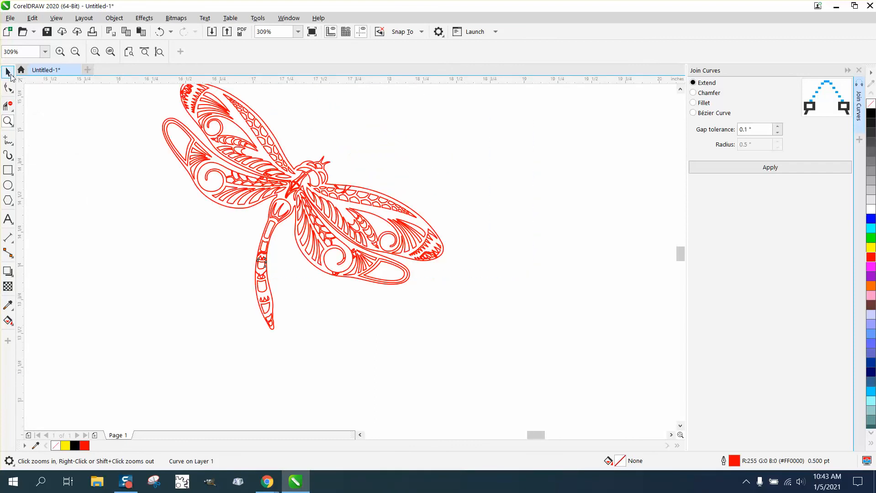
left_click(9, 73)
key("F3")
left_click_drag(161, 113, 353, 275)
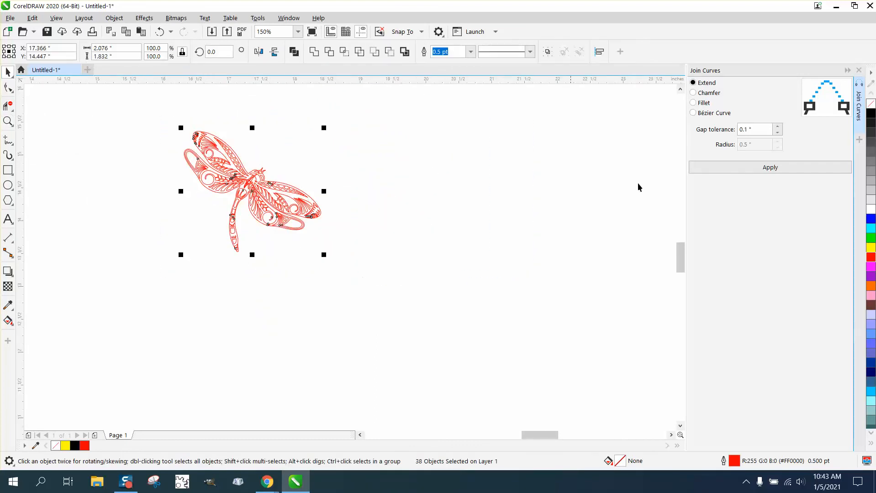
left_click(872, 114)
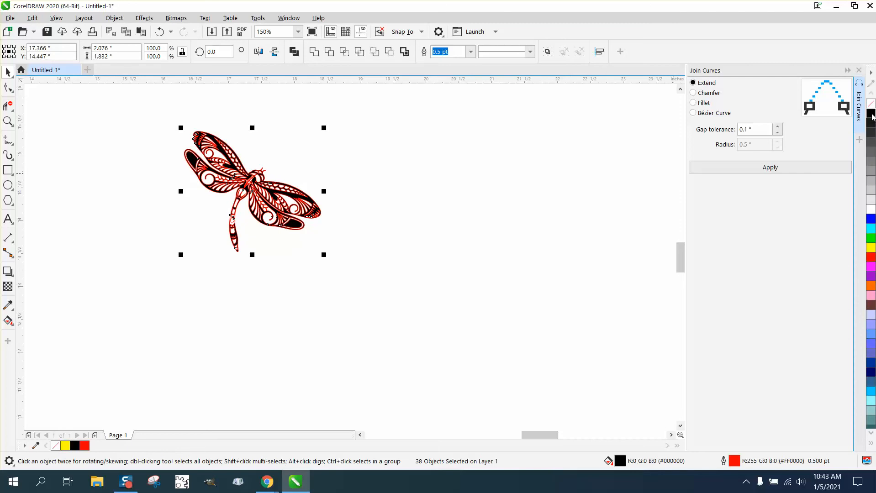
Try removing the outline from all dragonfly pieces, check the tail's middle section, and undo the outline removal
right_click(873, 106)
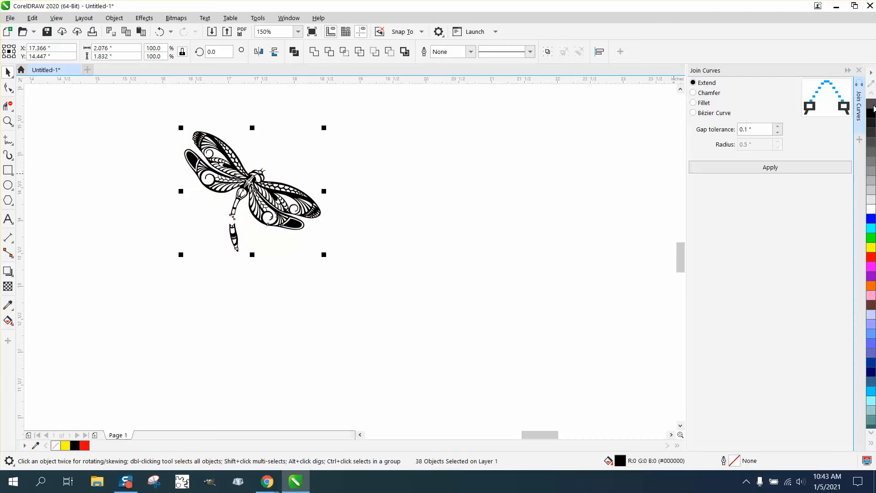
left_click(8, 121)
left_click_drag(215, 184, 303, 251)
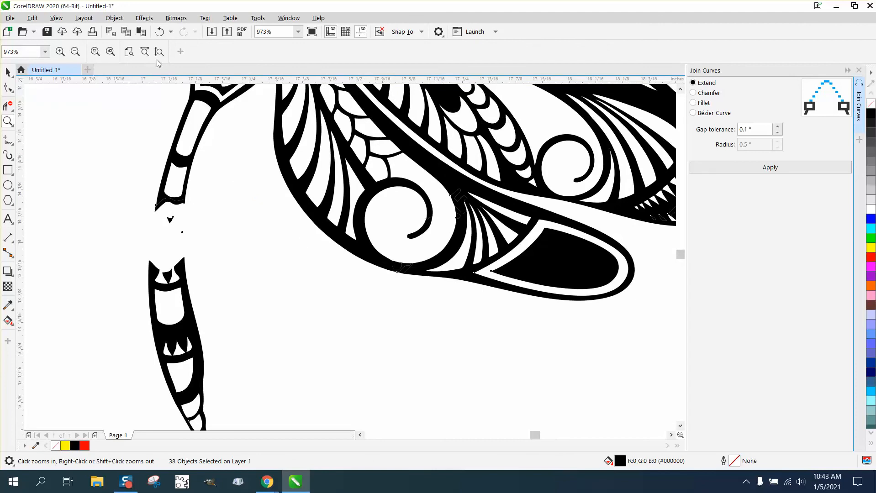
left_click(160, 34)
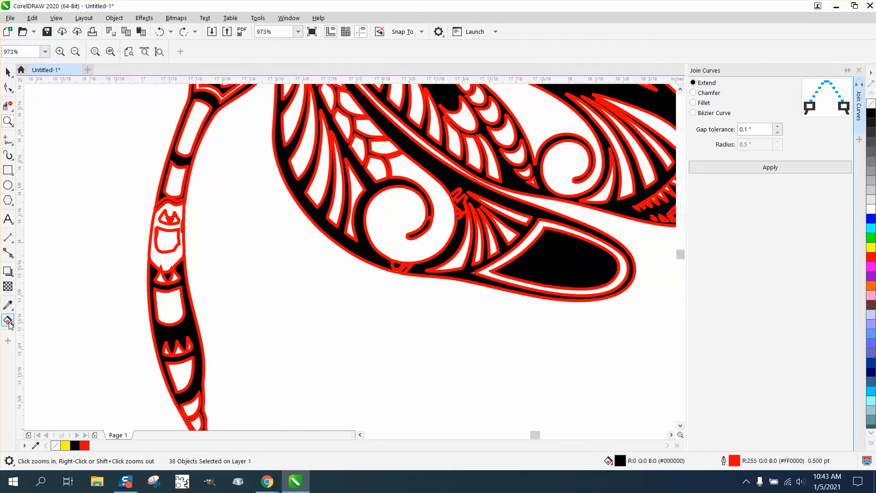
Fill the empty area around the inner contour in the tail's middle section with black using Smart Fill
left_click(9, 322)
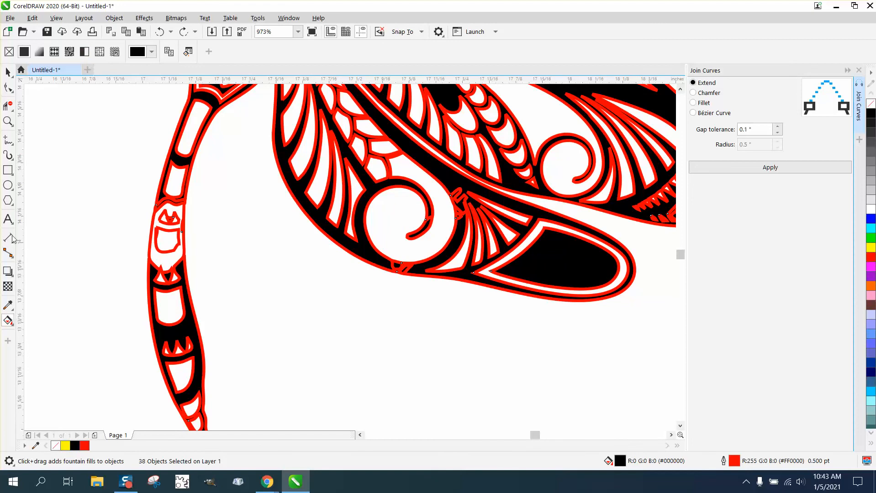
left_click(12, 324)
left_click(34, 330)
left_click(124, 52)
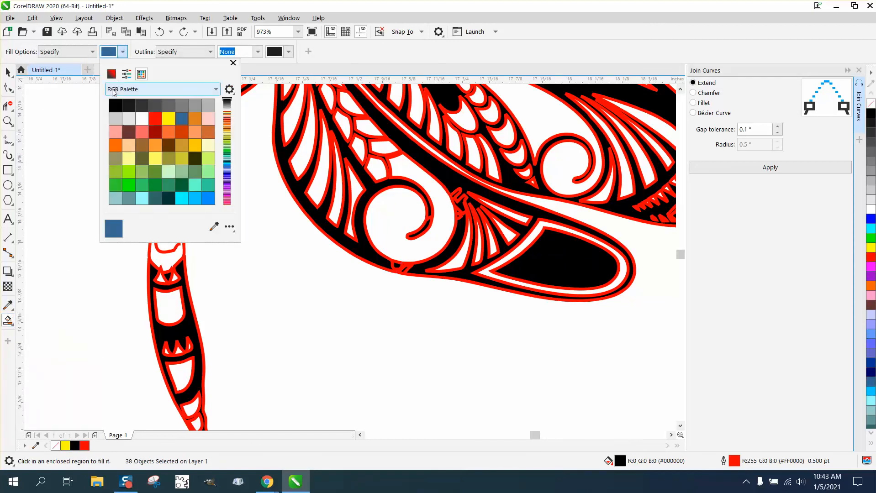
left_click(115, 105)
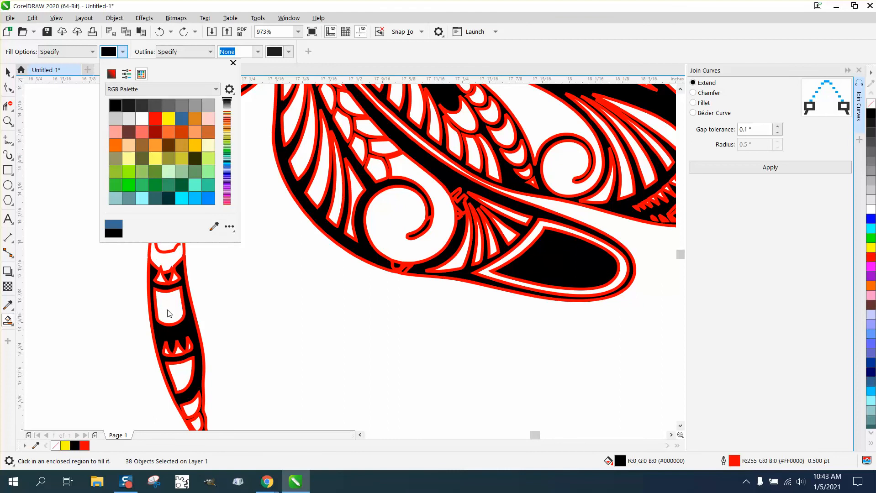
left_click(167, 260)
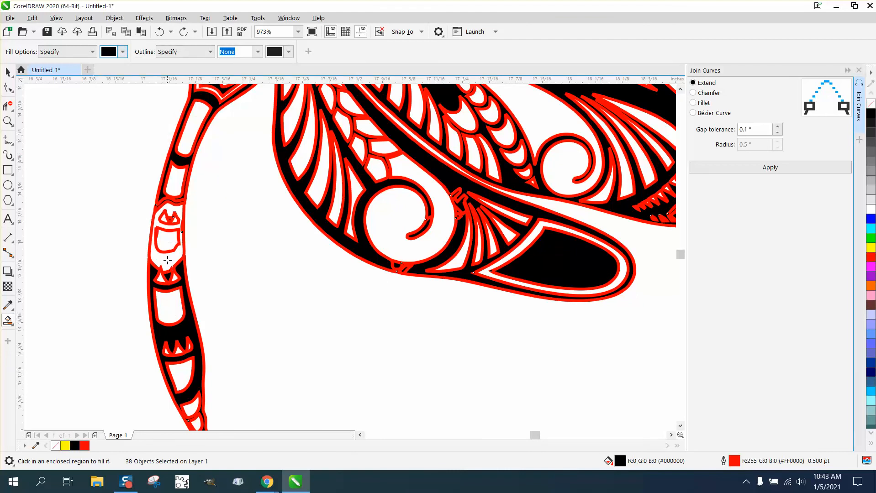
left_click(166, 241)
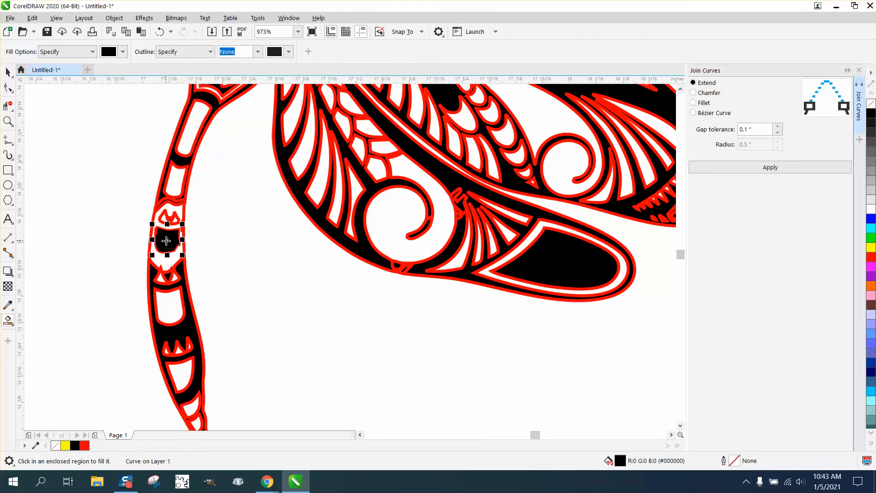
left_click(159, 33)
left_click(166, 255)
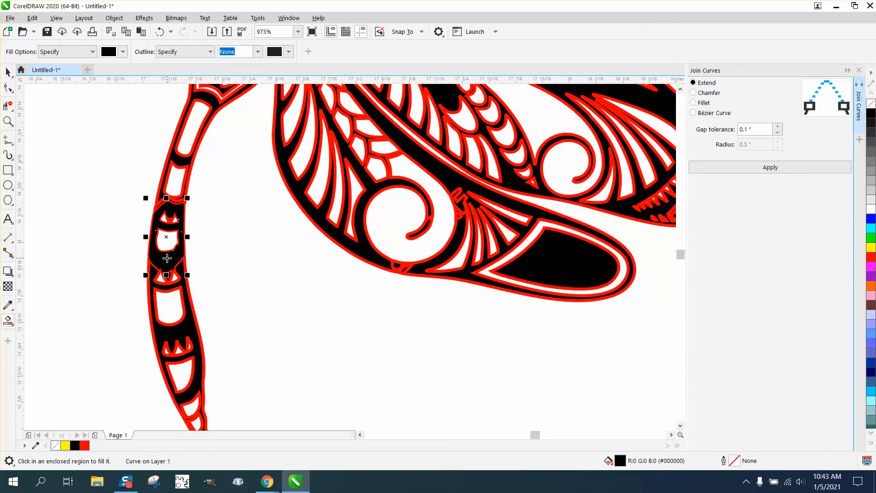
Remove the outline from all dragonfly pieces, including the newly filled tail section
scroll(137, 242, "down", 3)
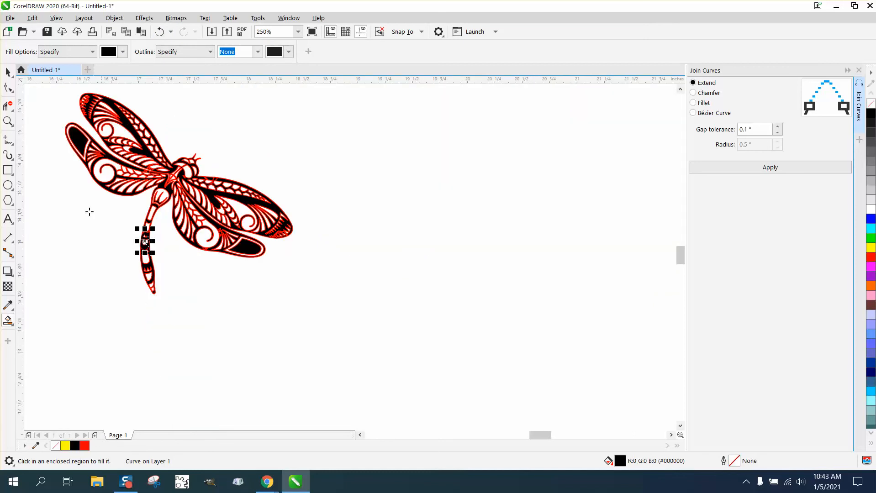
left_click(8, 72)
left_click_drag(51, 88, 345, 309)
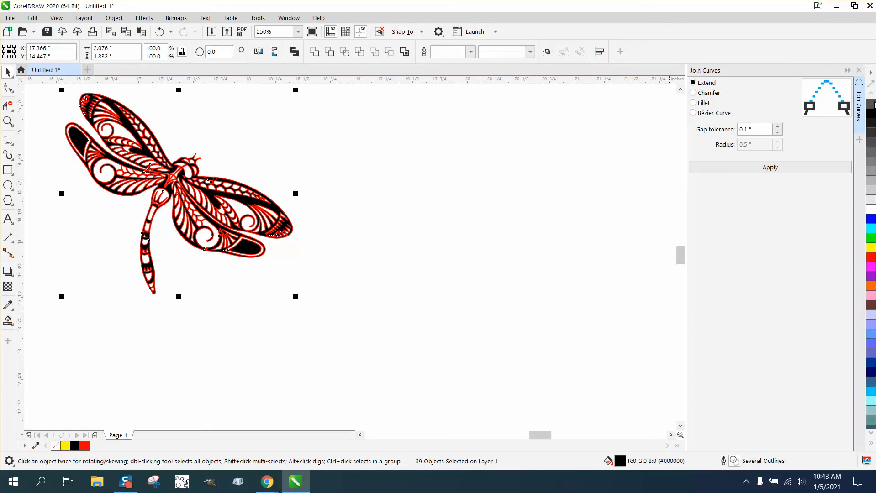
right_click(873, 108)
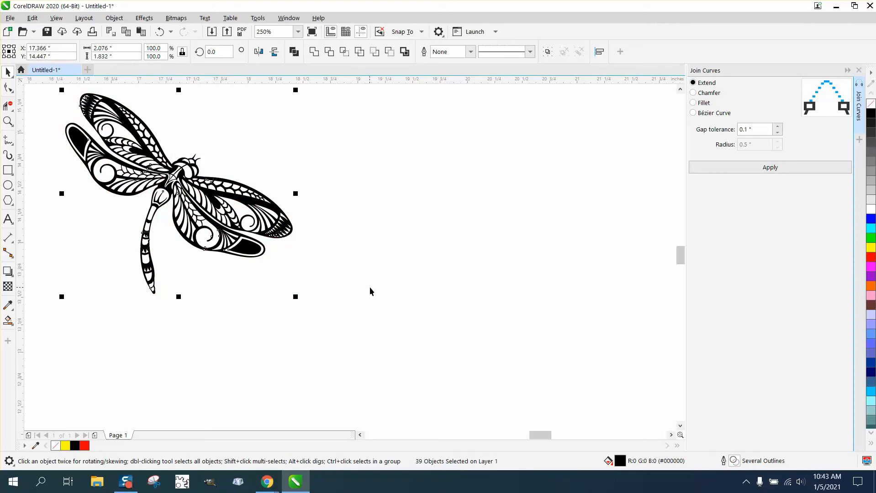
scroll(370, 288, "down", 2)
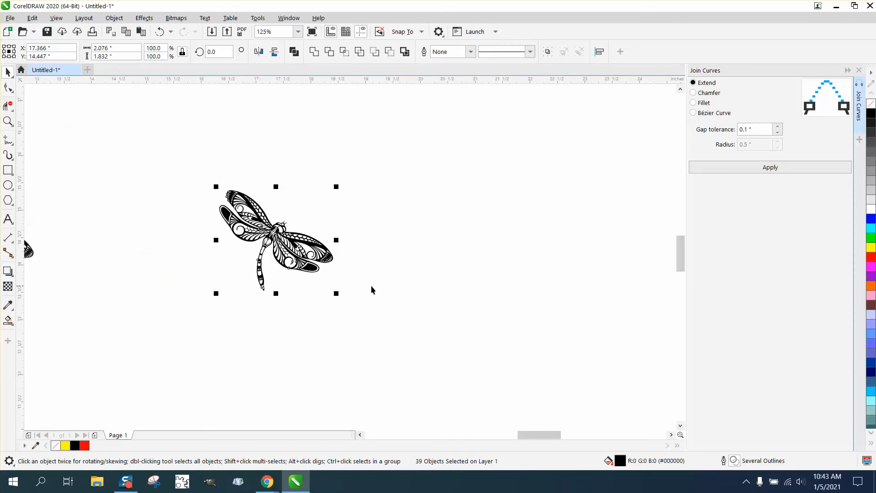
left_click(8, 121)
key("shift+F2")
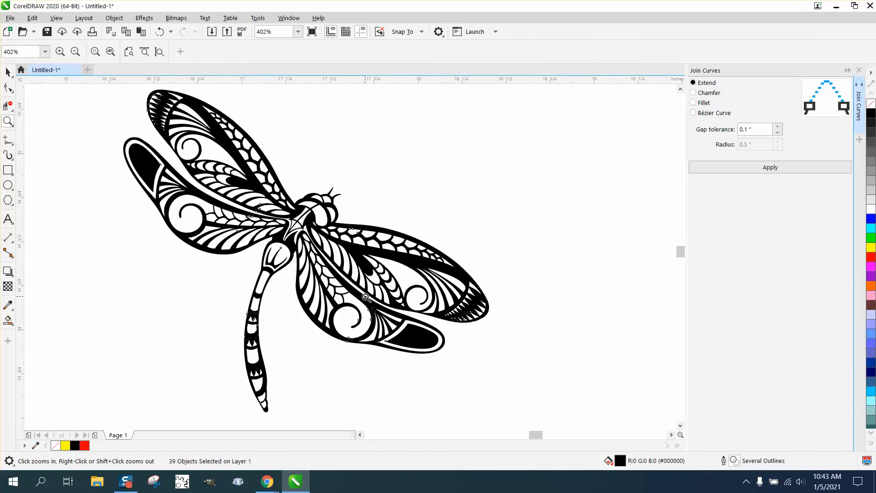